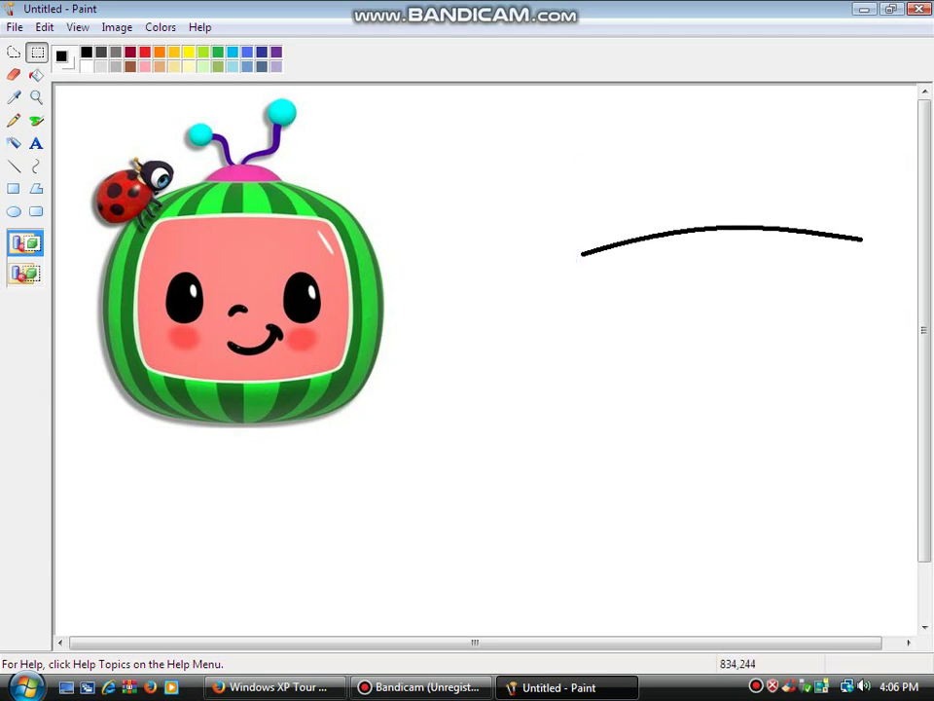
Step: Move the arched line up beside the reference and draw curved left, bottom and right sides to close the body outline
left_click_drag(816, 309, 725, 270)
left_click(36, 166)
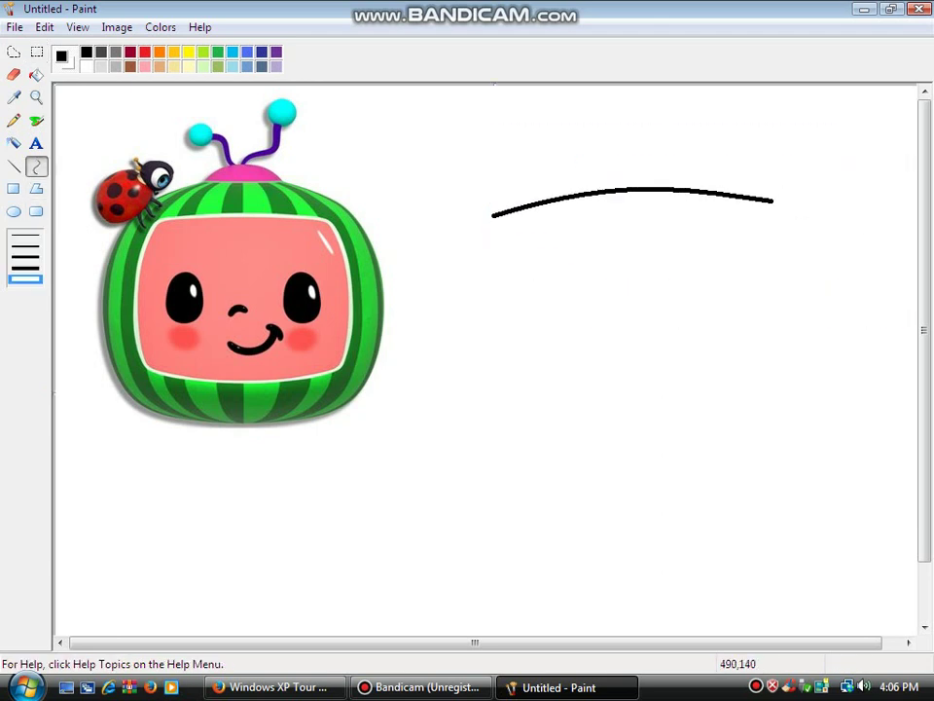
mouse_move(492, 215)
left_mouse_down()
mouse_move(499, 419)
mouse_move(489, 497)
left_mouse_up()
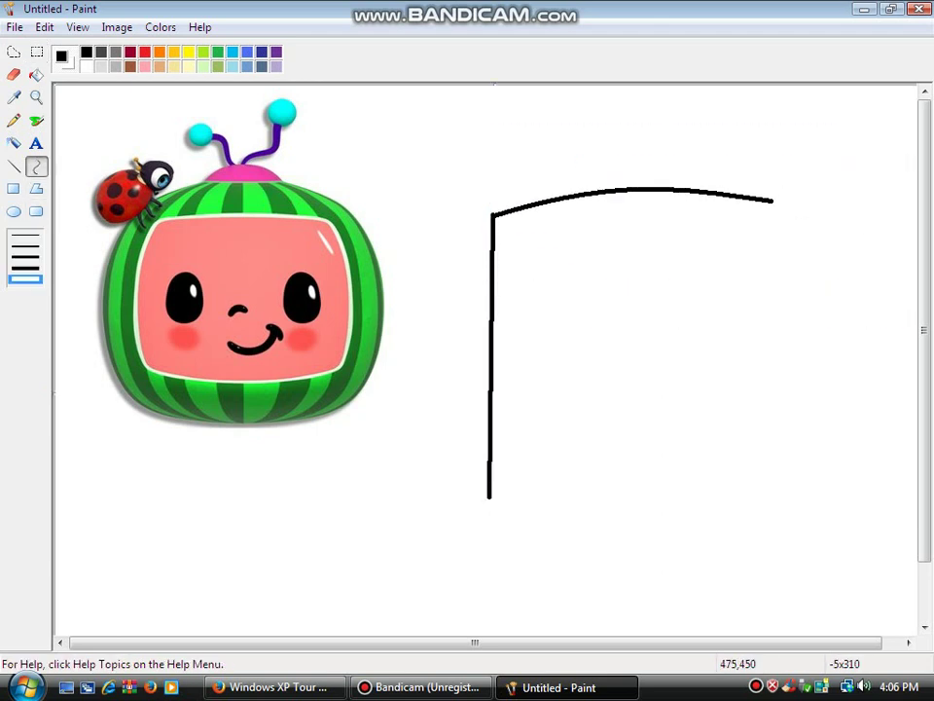
left_click_drag(475, 387, 479, 393)
mouse_move(489, 496)
left_mouse_down()
mouse_move(671, 475)
mouse_move(772, 486)
left_mouse_up()
left_click_drag(628, 492, 625, 520)
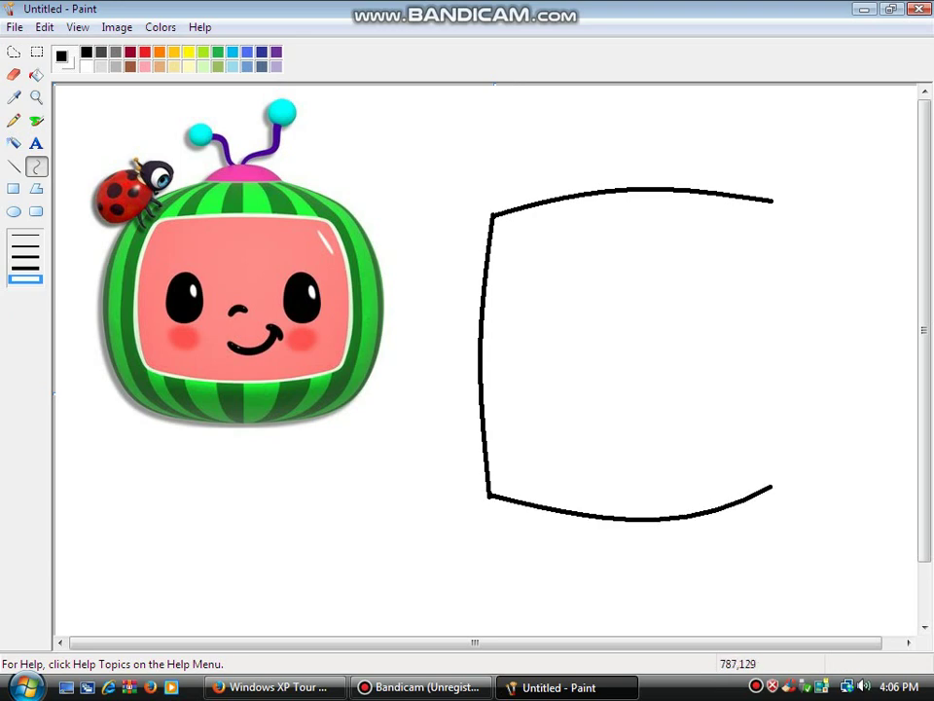
mouse_move(773, 201)
left_mouse_down()
mouse_move(793, 462)
mouse_move(772, 485)
left_mouse_up()
left_click_drag(782, 364, 795, 361)
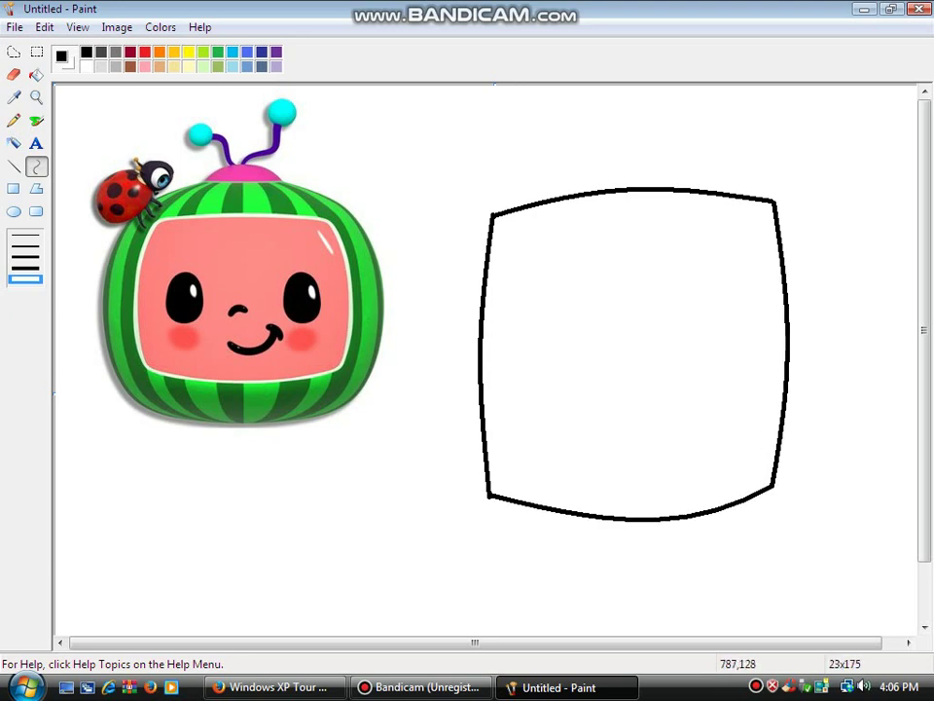
left_click_drag(548, 265, 544, 404)
left_click_drag(547, 334, 552, 332)
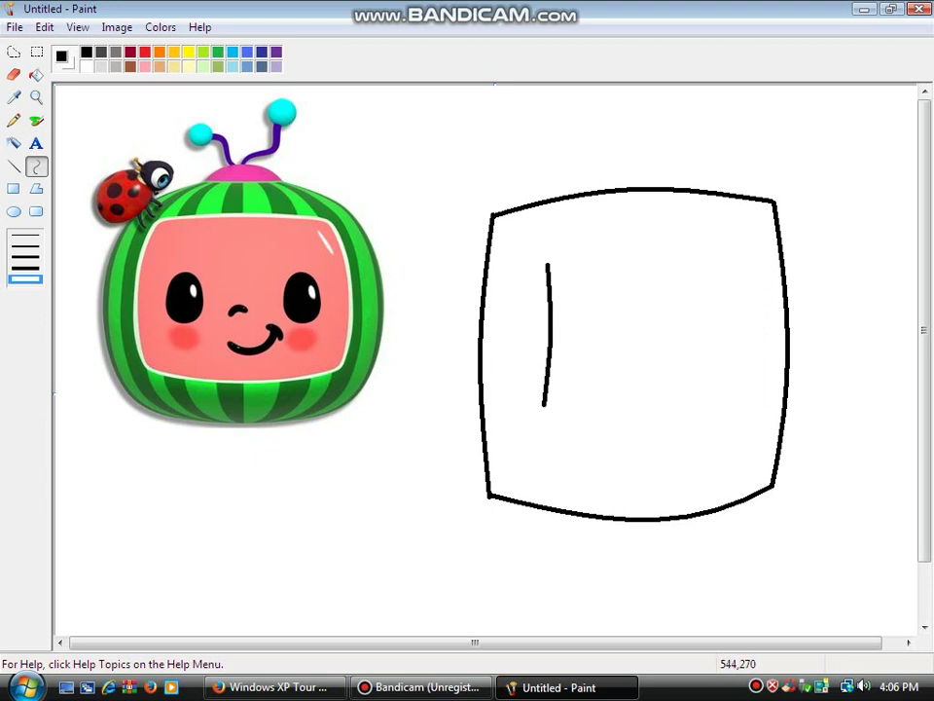
key("ctrl+z")
Step: Duplicate the whole body outline as an offset copy and make the selection's background transparent
left_click(37, 52)
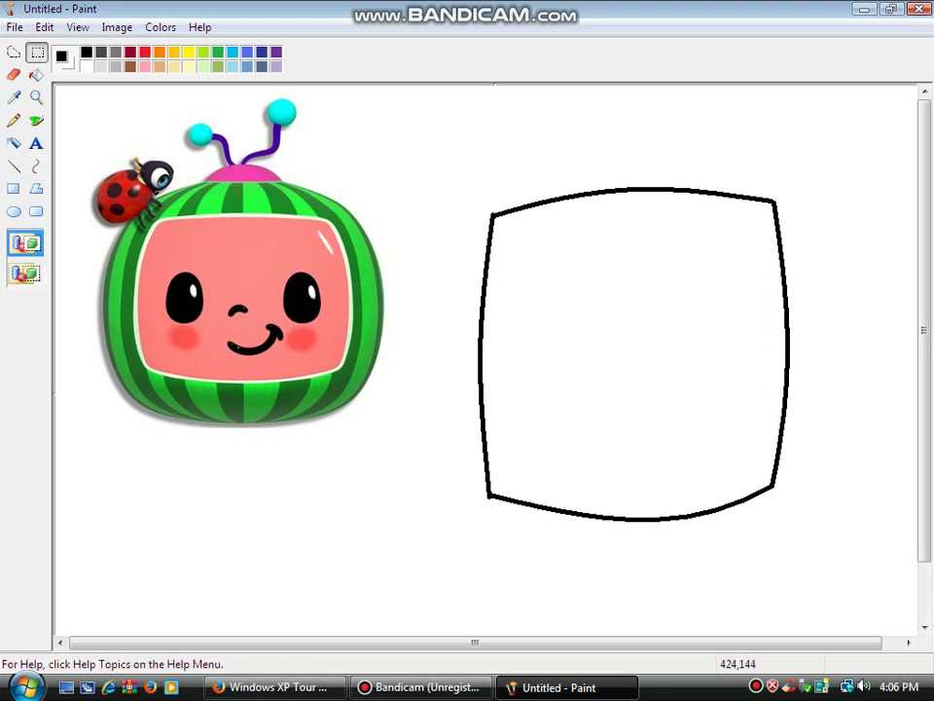
left_click_drag(469, 159, 792, 602)
left_click_drag(778, 501, 776, 588)
left_click_drag(827, 527, 819, 539)
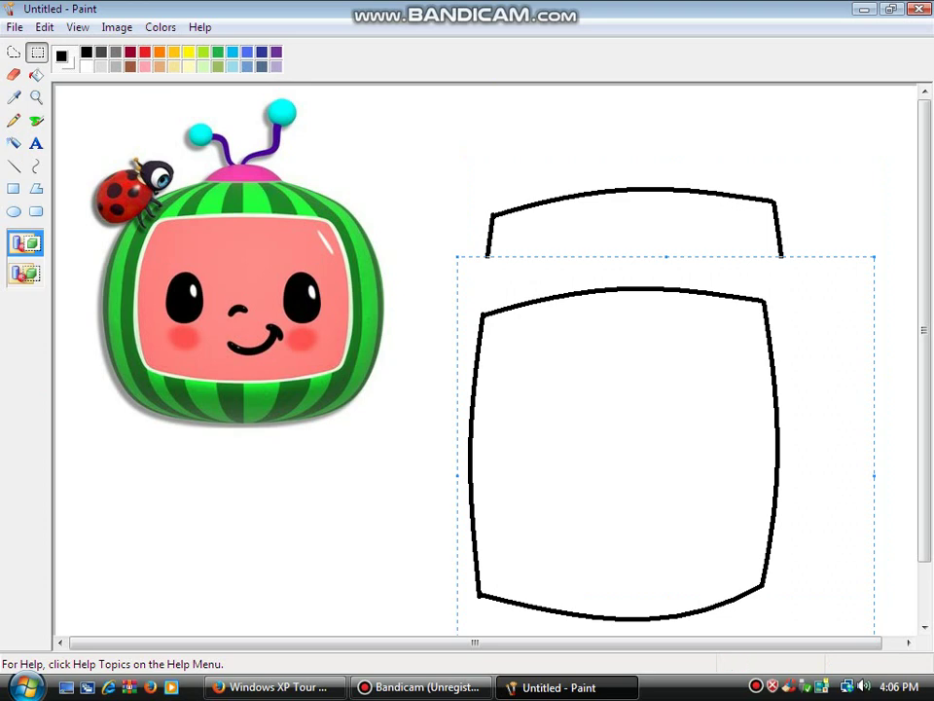
left_click(25, 272)
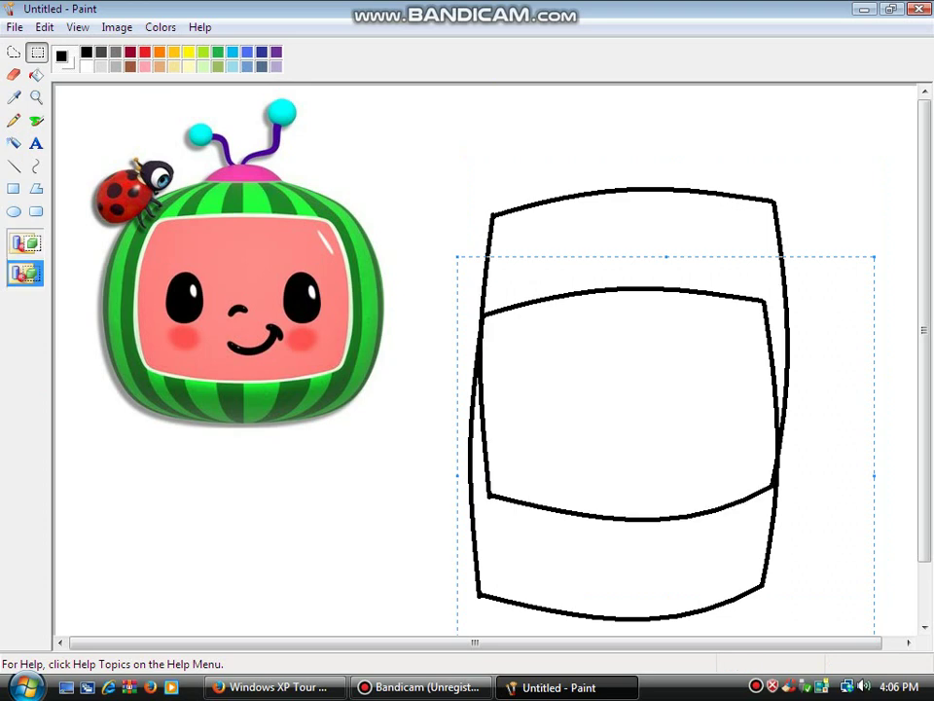
Step: Scale the copied outline down and centre it inside the original as the inner screen frame
left_click_drag(458, 257, 590, 482)
left_click_drag(726, 582, 656, 358)
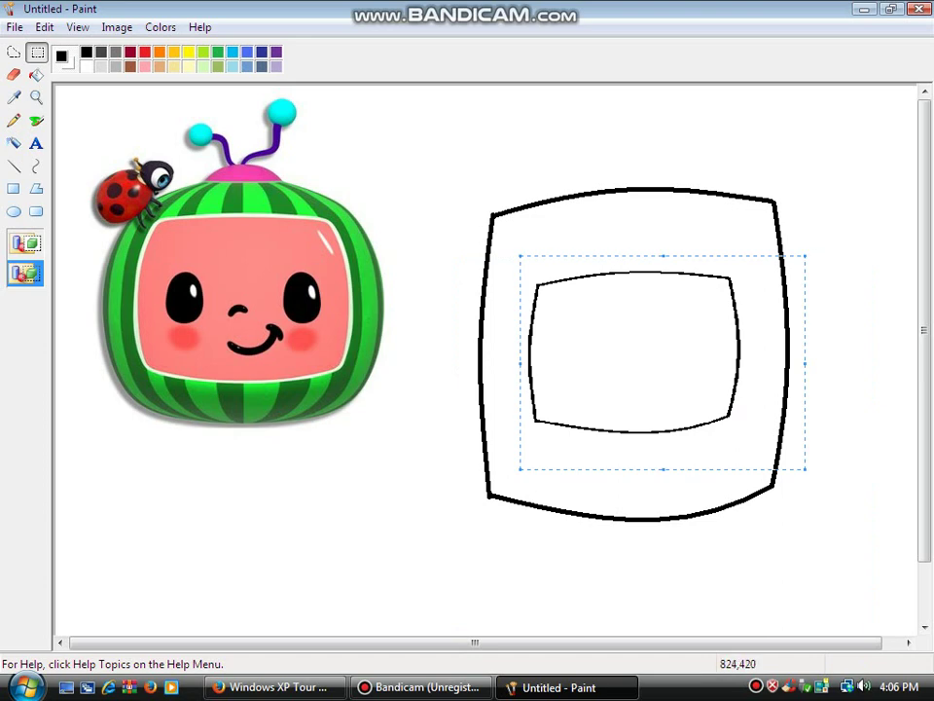
left_click_drag(806, 469, 862, 620)
mouse_move(823, 555)
left_mouse_down()
mouse_move(774, 523)
mouse_move(797, 495)
left_mouse_up()
left_click(482, 484)
Step: Switch to the browser and move the playing Windows XP Tour Music video to 0:26
left_click(276, 687)
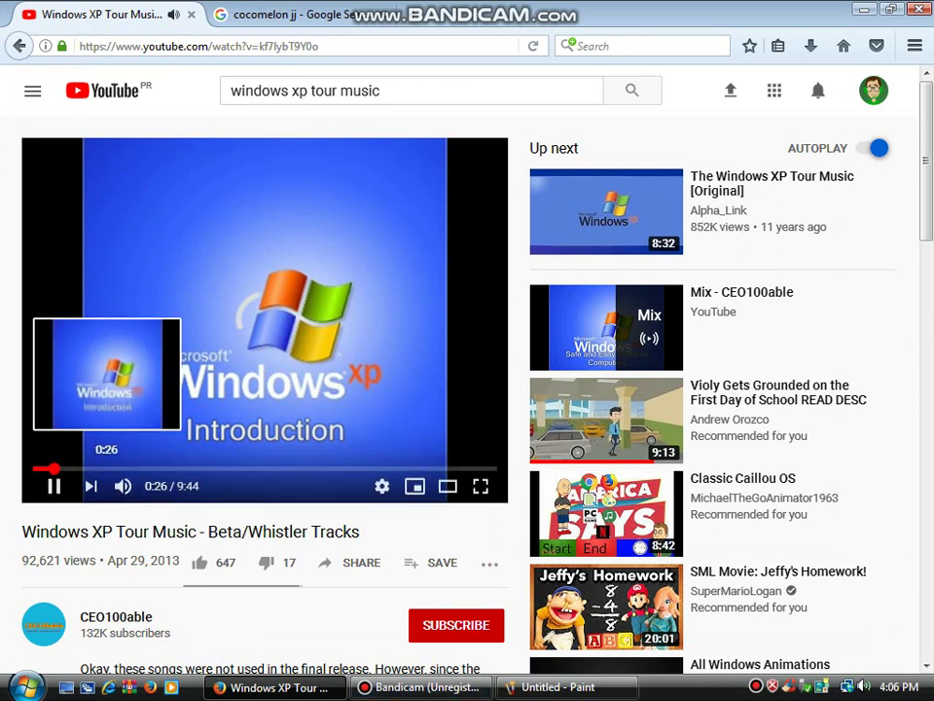
left_click(61, 469)
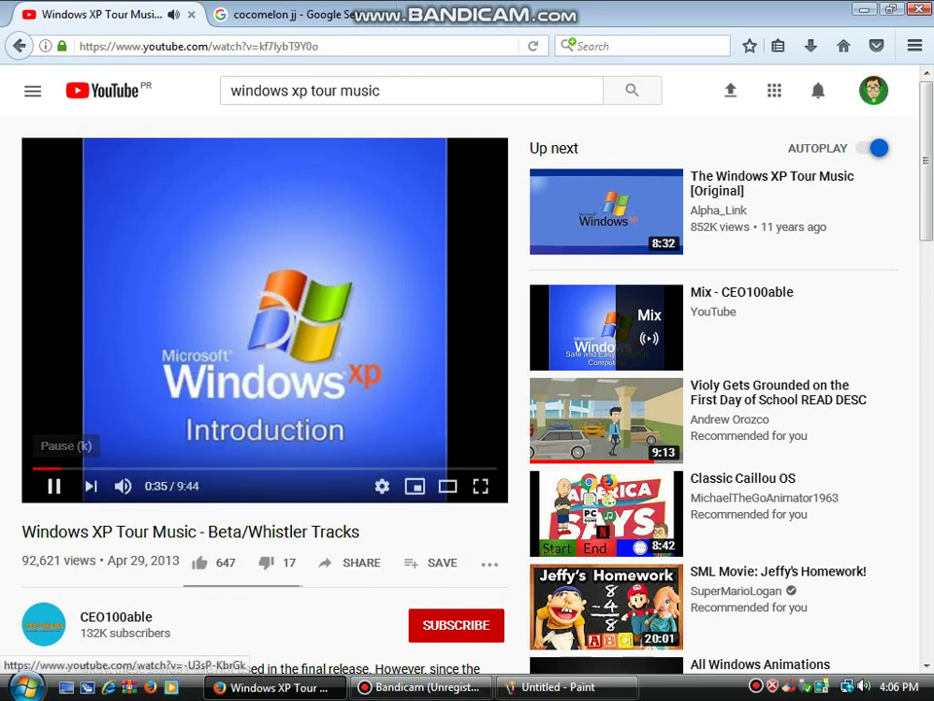
left_click(34, 469)
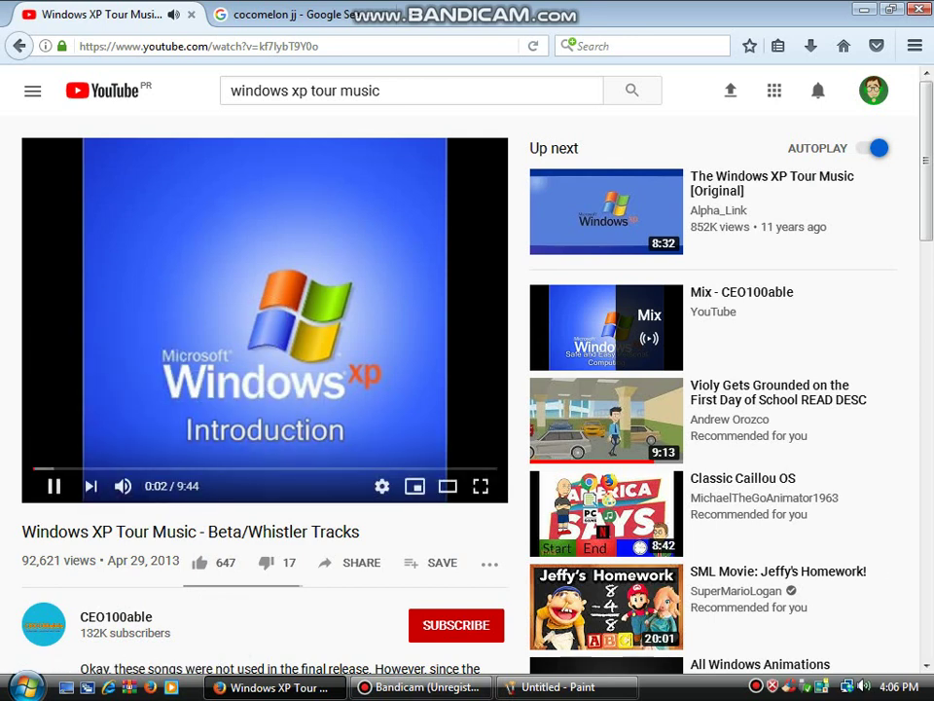
left_click(54, 469)
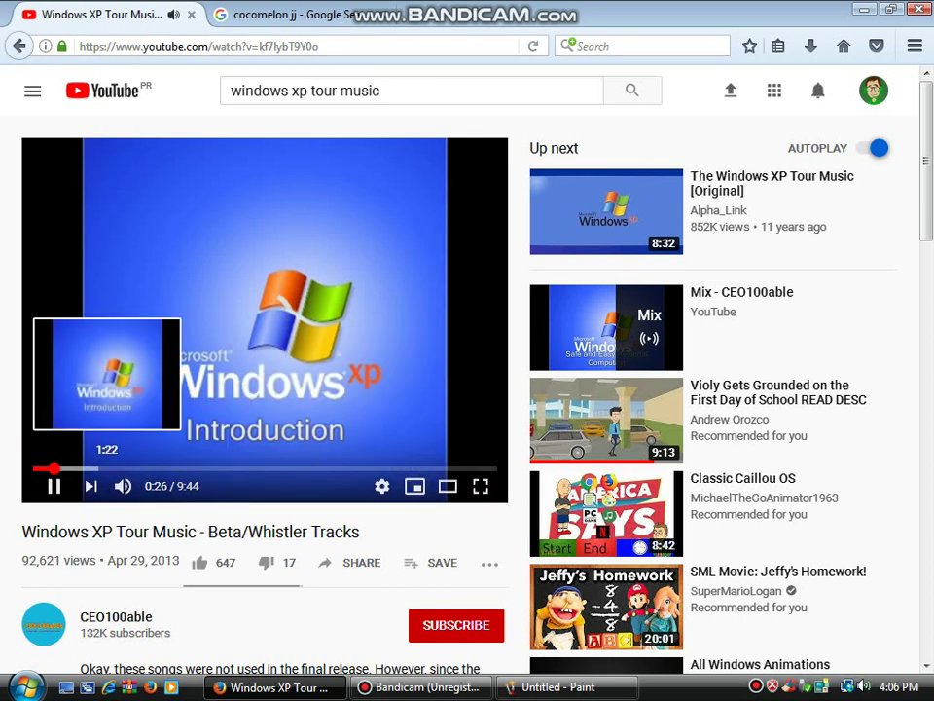
Step: Check the recording status in Bandicam, minimise its window and return to the Paint drawing
left_click(846, 686)
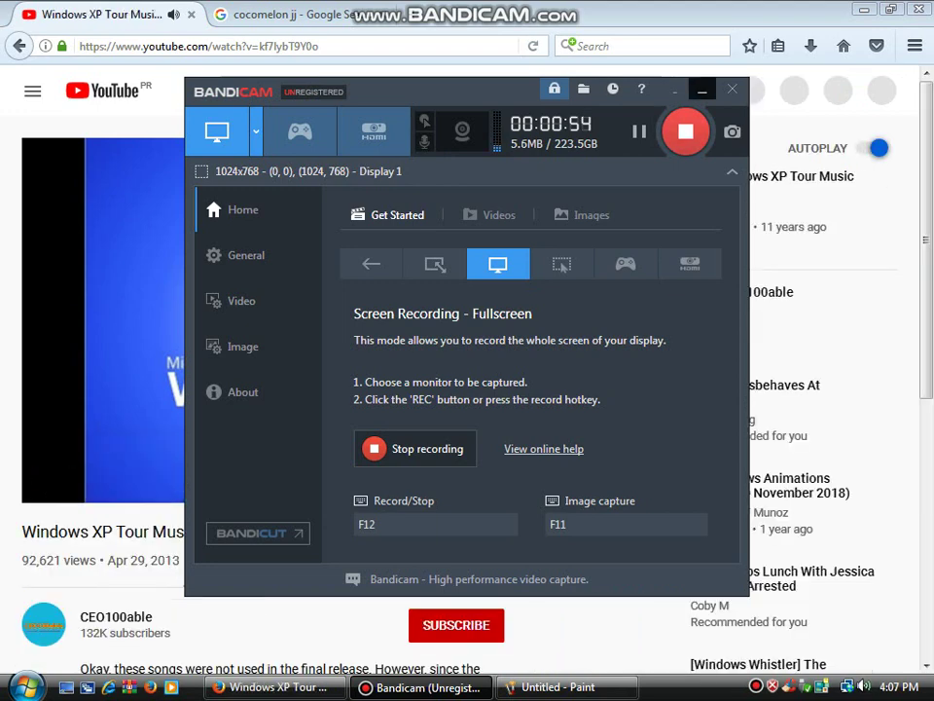
left_click(702, 90)
left_click(566, 687)
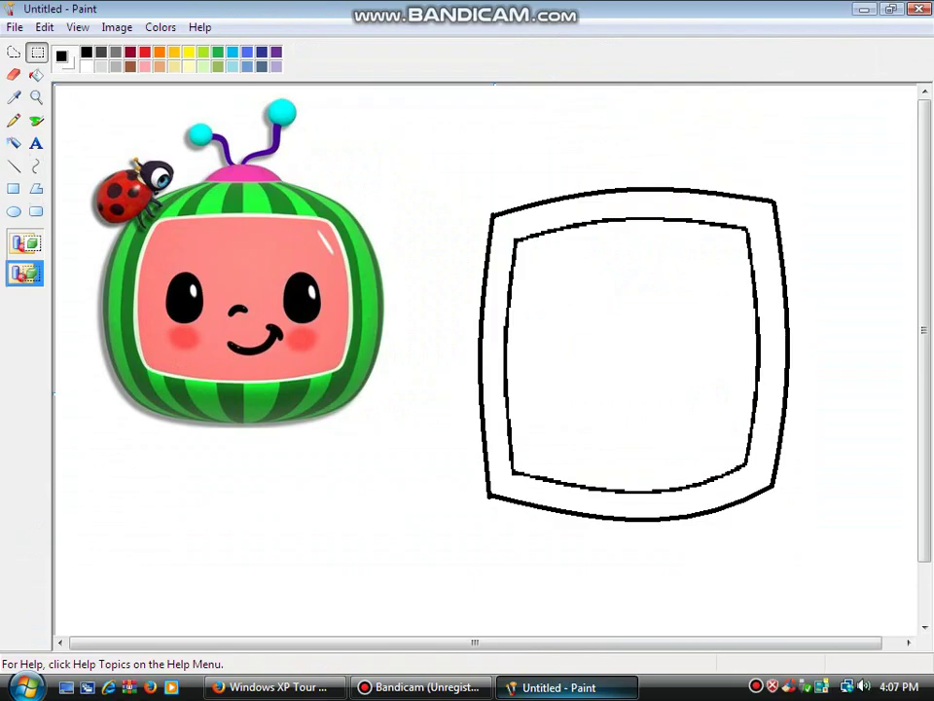
Step: Draw two curved stripe lines across the left part of the top band between the two outlines
left_click(36, 166)
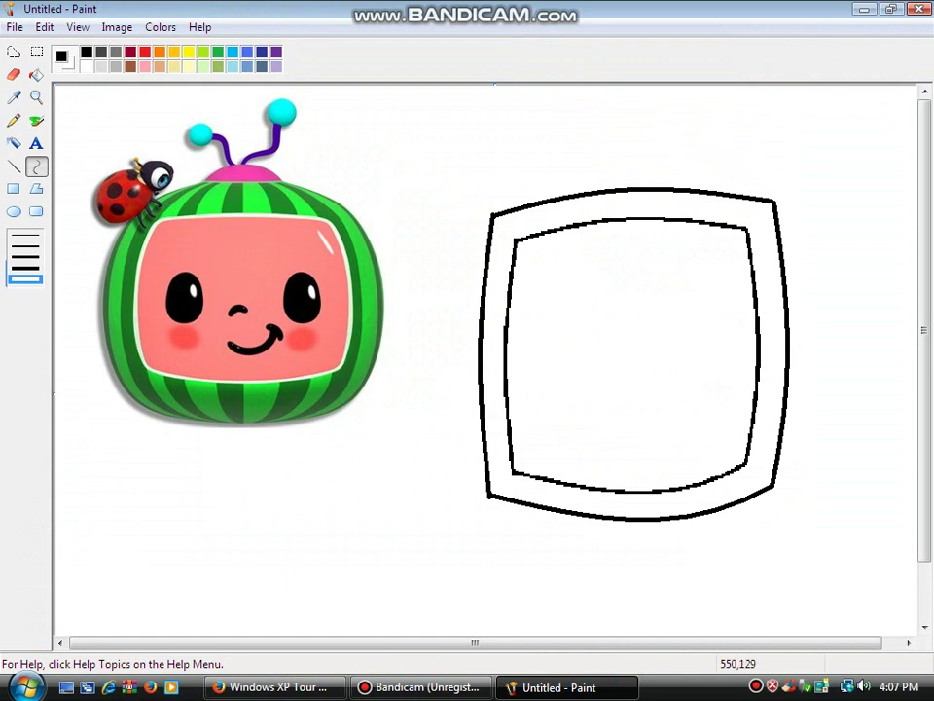
mouse_move(553, 202)
left_mouse_down()
mouse_move(553, 230)
mouse_move(540, 217)
left_mouse_up()
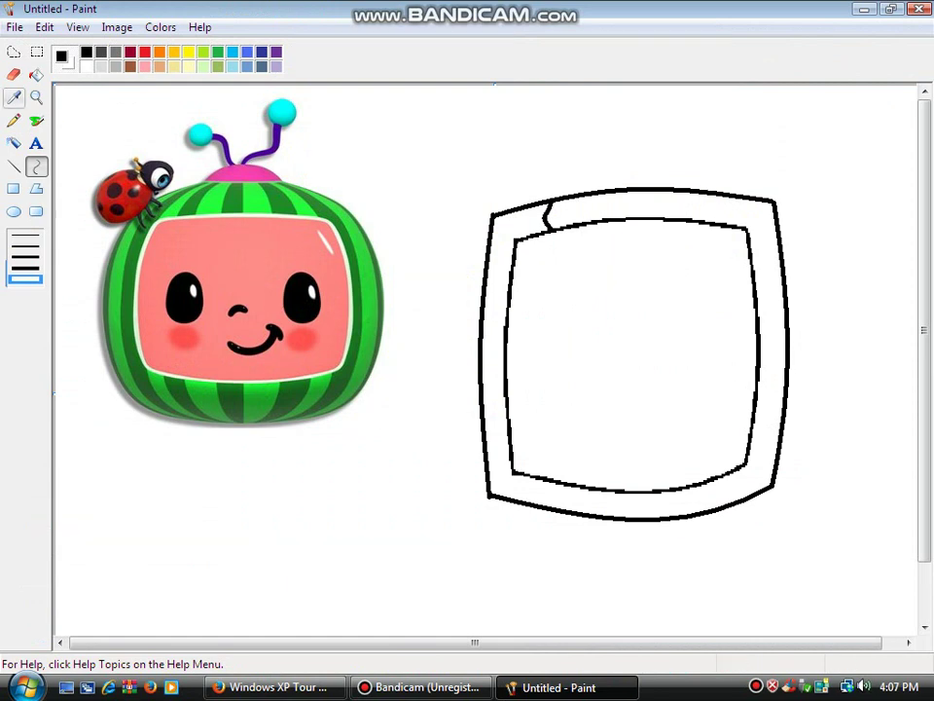
left_click(36, 96)
left_click(464, 222)
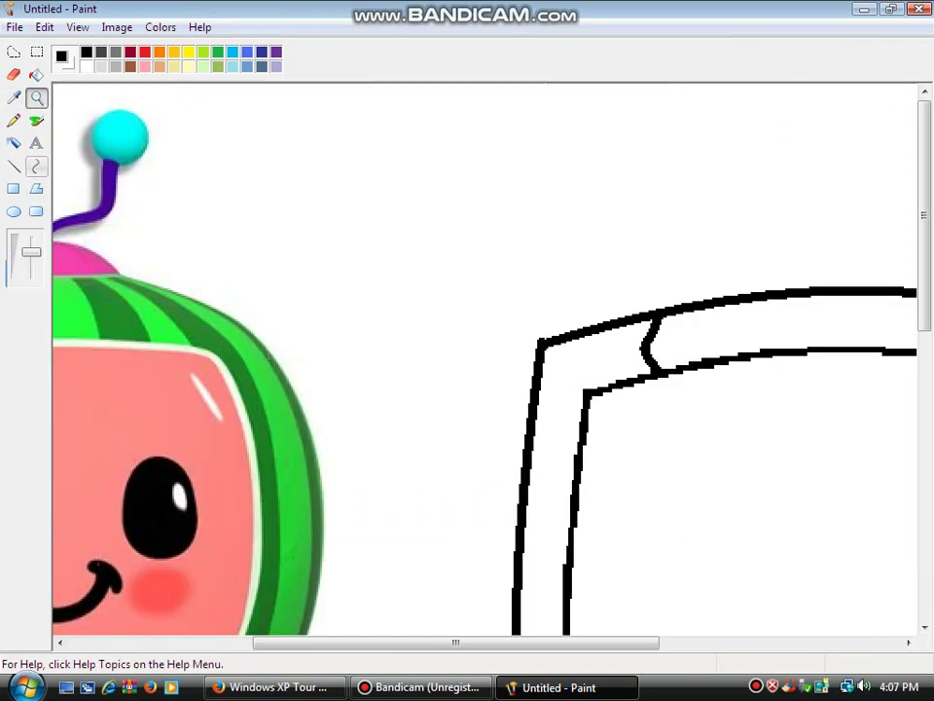
left_click(36, 167)
mouse_move(722, 299)
left_mouse_down()
mouse_move(709, 363)
mouse_move(709, 332)
left_mouse_up()
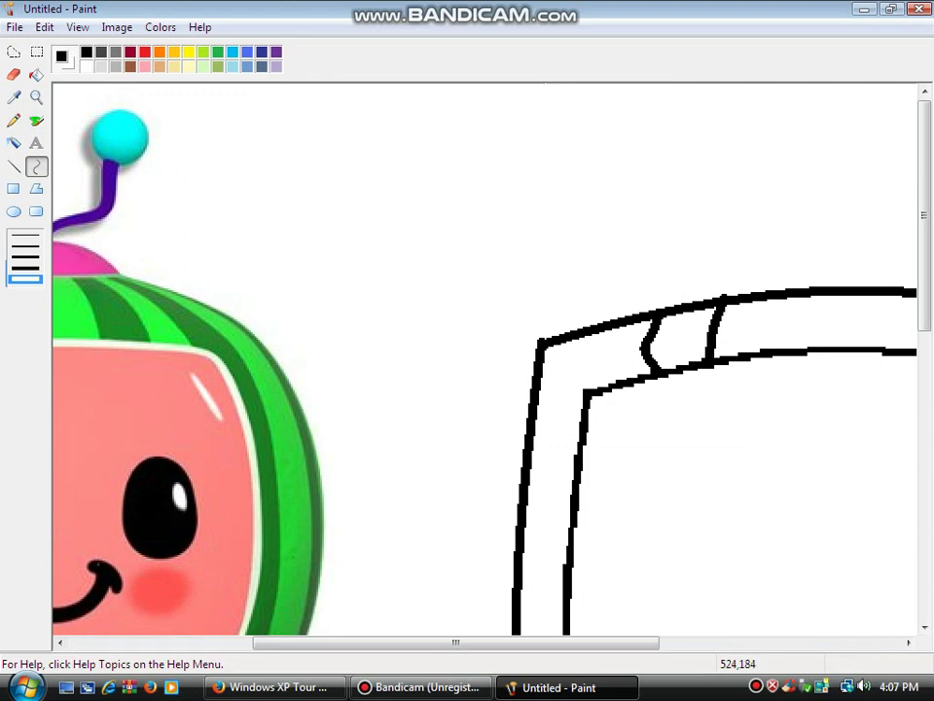
Step: Draw four more stripe lines across the middle and right part of the top band, tidying the overshooting end
left_click_drag(465, 642, 603, 643)
mouse_move(527, 294)
left_mouse_down()
mouse_move(539, 348)
mouse_move(547, 334)
left_mouse_up()
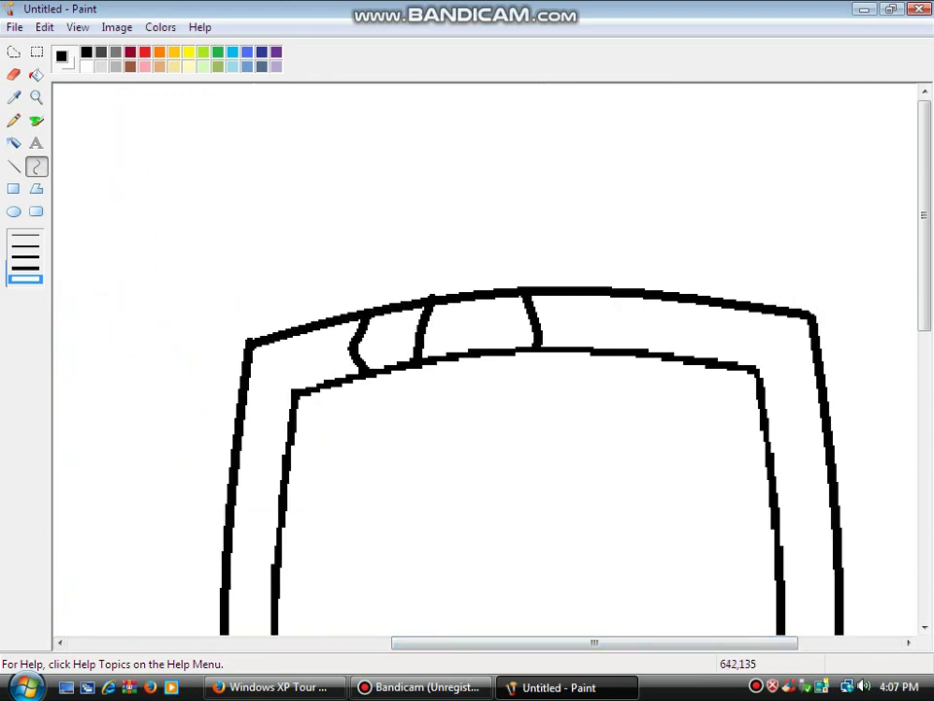
mouse_move(609, 284)
left_mouse_down()
mouse_move(617, 346)
mouse_move(621, 330)
left_mouse_up()
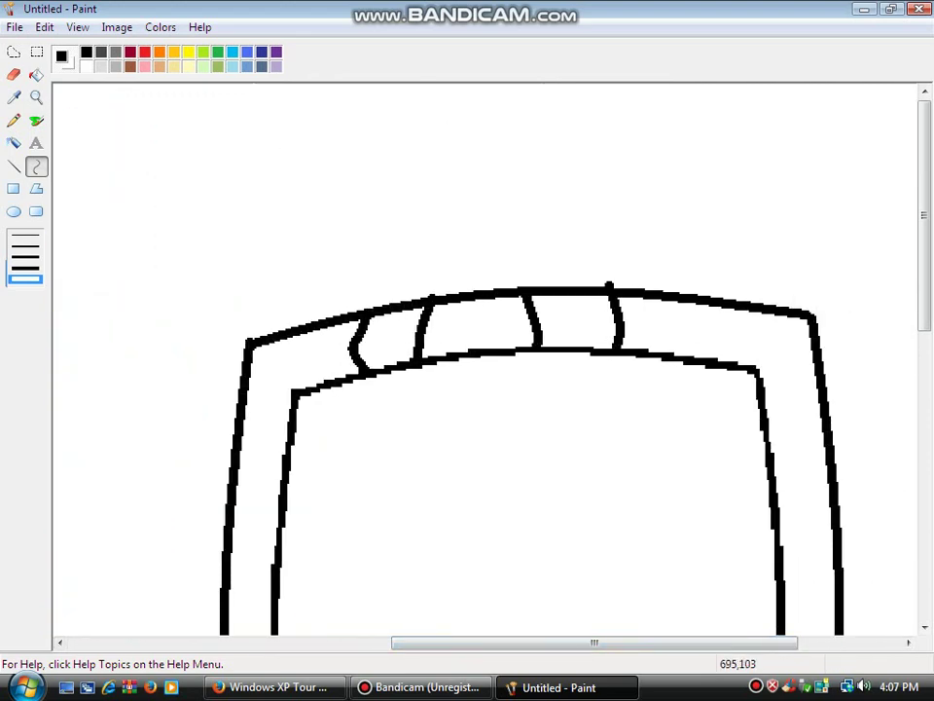
mouse_move(597, 290)
left_mouse_down()
mouse_move(605, 297)
mouse_move(600, 289)
left_mouse_up()
left_click_drag(661, 297, 678, 358)
left_click_drag(728, 304, 732, 366)
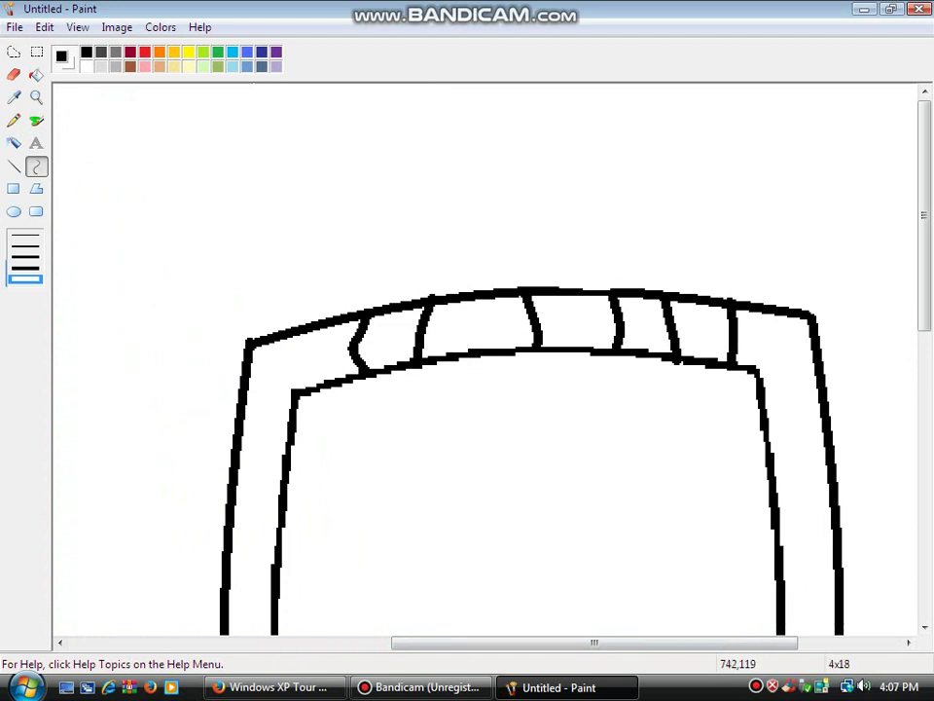
Step: Draw a diagonal stripe line at the upper-right corner and three more down the upper half of the right band
left_click_drag(812, 340, 758, 377)
left_click_drag(923, 234, 924, 313)
left_click_drag(835, 251, 769, 272)
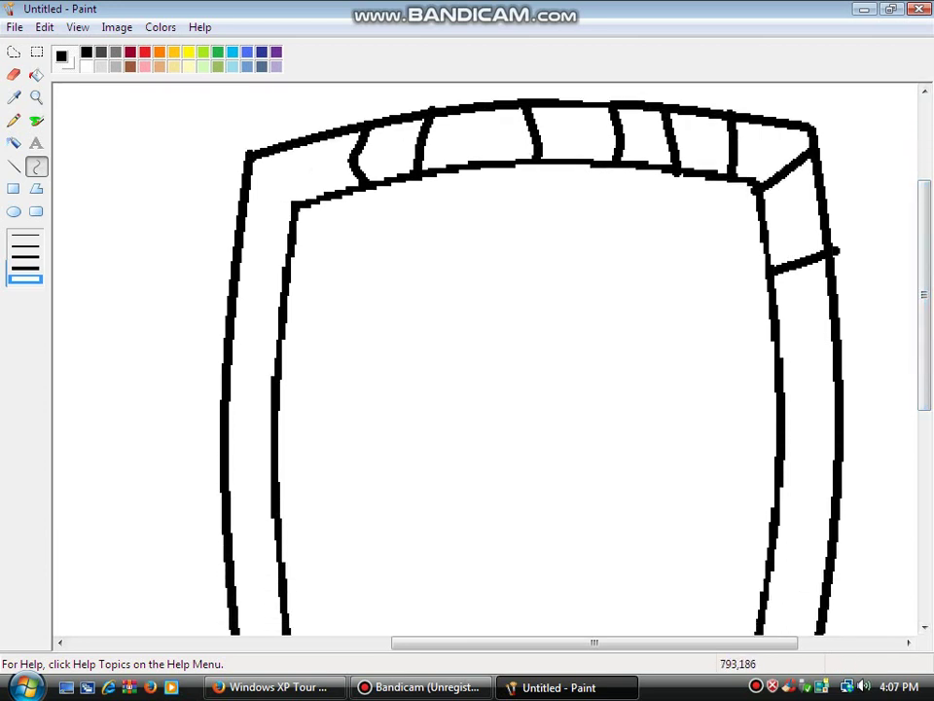
left_click_drag(831, 228, 778, 339)
left_click_drag(843, 374, 790, 397)
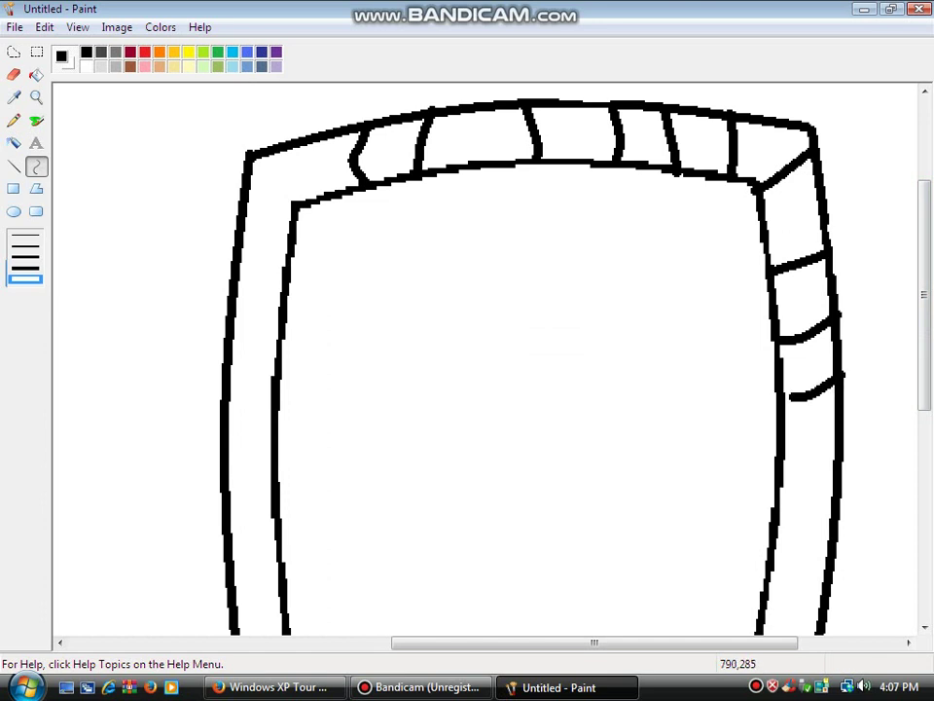
Step: Draw three curved stripe lines across the lower half of the right band, ending near the lower-right corner
scroll(487, 360, "down", 3)
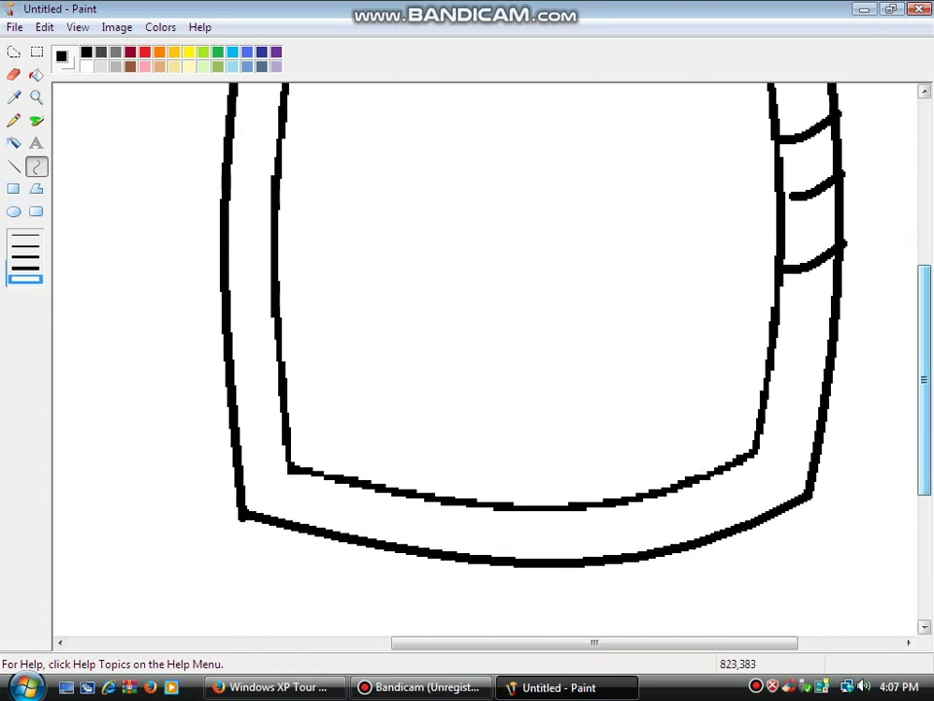
left_click(789, 374)
mouse_move(787, 374)
left_mouse_down()
mouse_move(772, 368)
mouse_move(817, 448)
left_mouse_up()
left_click(789, 375)
left_click(806, 455)
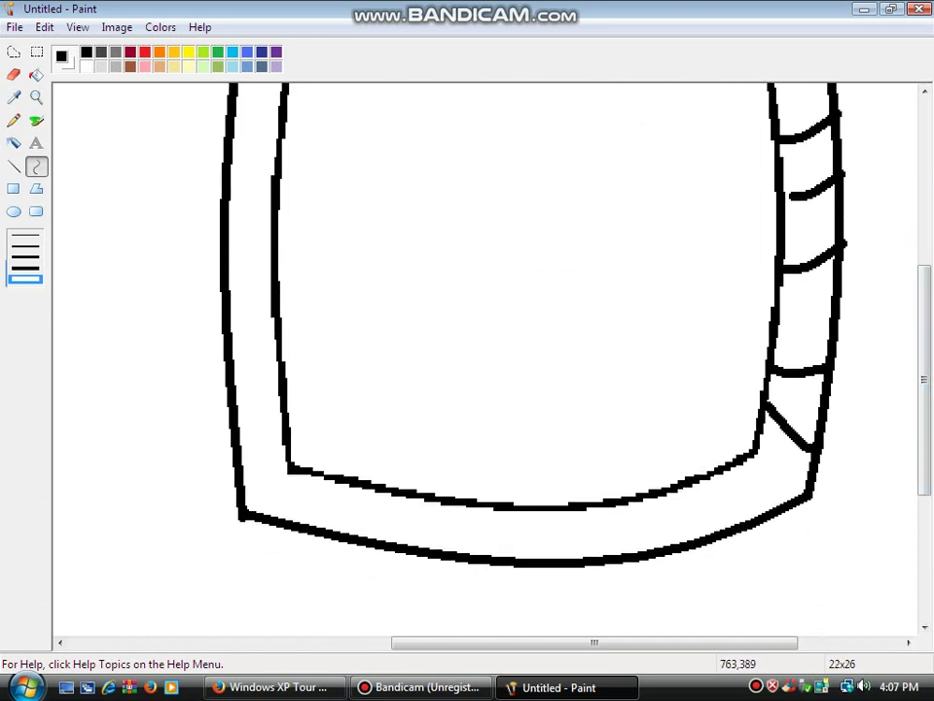
left_click(805, 456)
Step: Draw four curved stripe lines across the right half of the bottom band, from the lower-right corner to the middle
left_click_drag(731, 460, 763, 508)
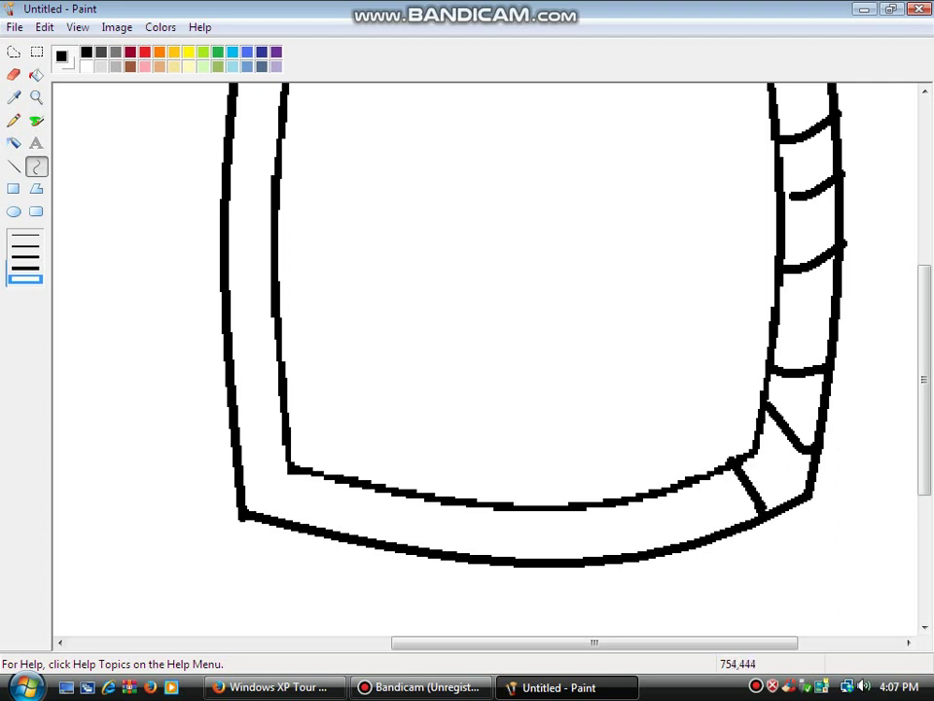
left_click_drag(701, 479, 720, 529)
left_click(724, 516)
left_click(724, 515)
left_click(663, 522)
left_click_drag(646, 497, 656, 551)
left_click_drag(564, 505, 569, 547)
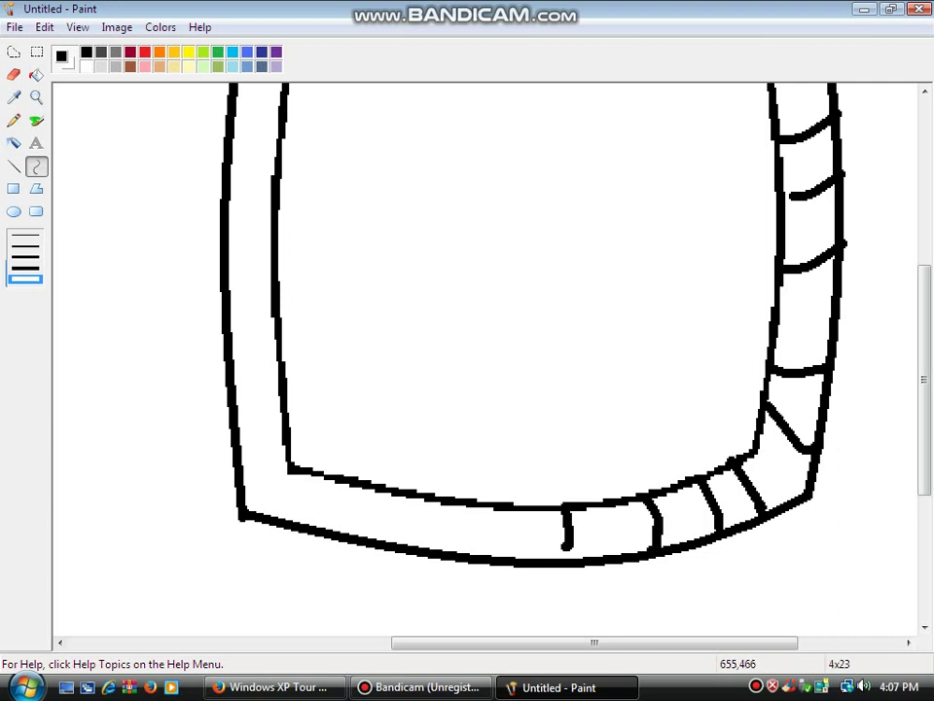
Step: Draw three slanted, curved stripe lines across the left half of the bottom band
left_click_drag(506, 506, 473, 551)
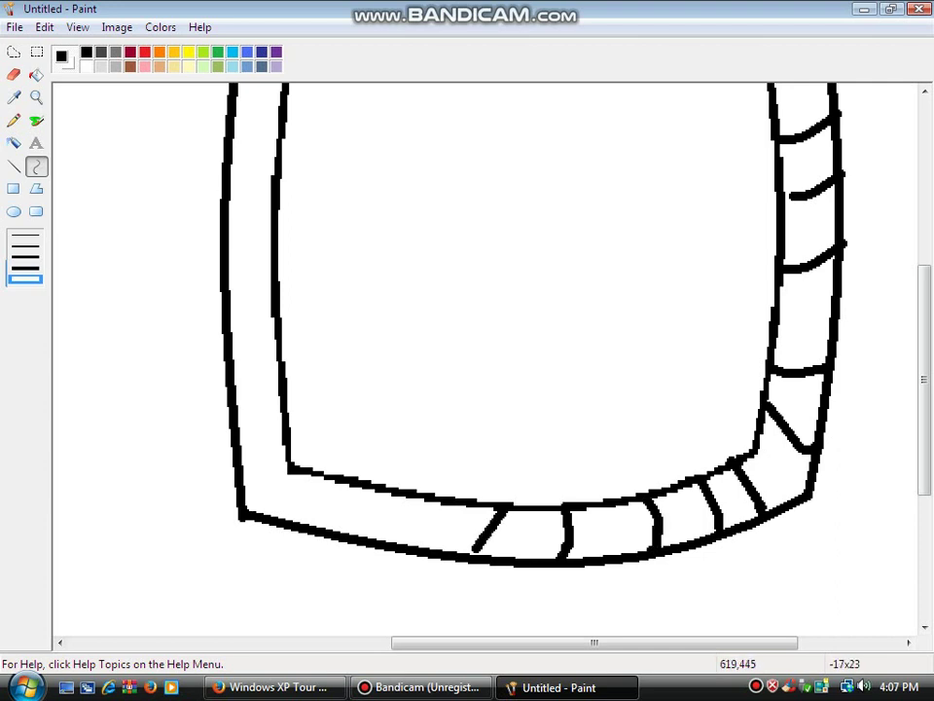
left_click_drag(398, 492, 358, 526)
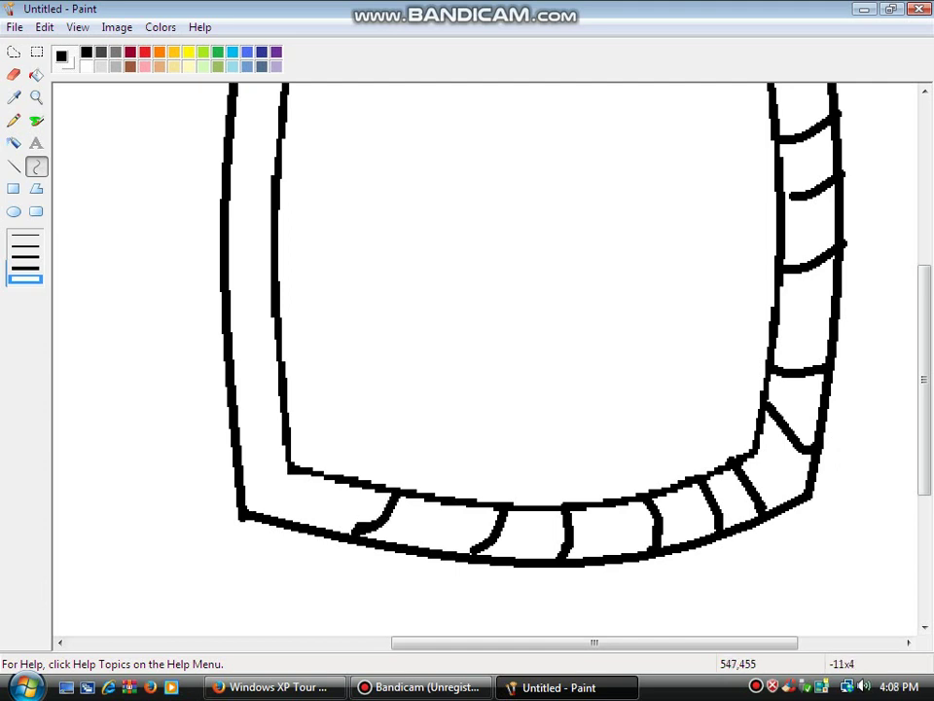
left_click_drag(343, 479, 300, 522)
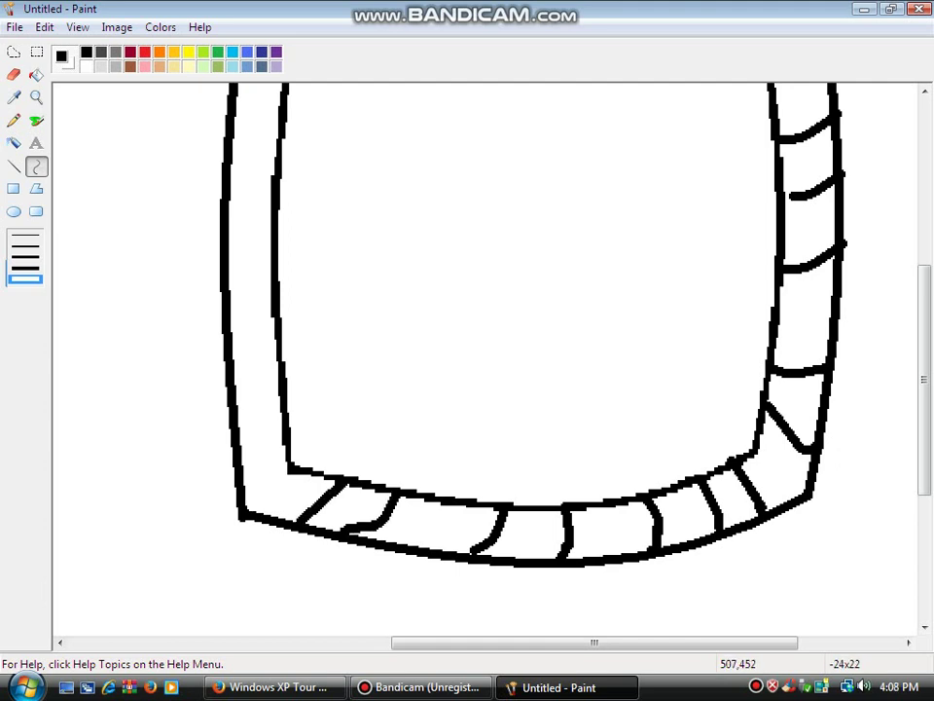
double_click(328, 506)
Step: Draw three stripe lines across the lower part of the left band, starting at the lower-left corner
left_click_drag(298, 468, 241, 478)
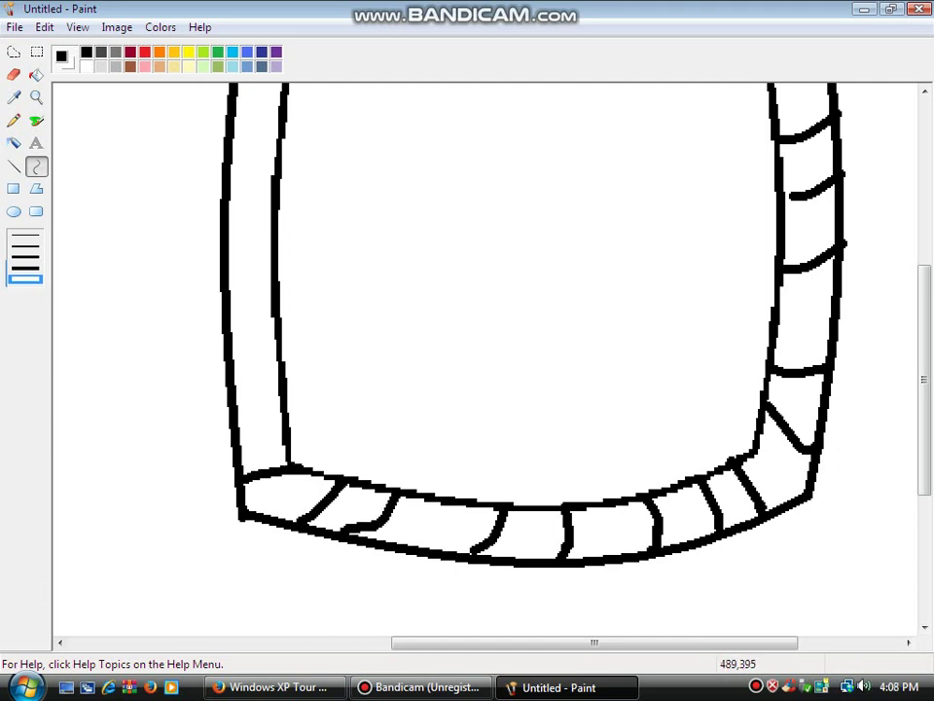
left_click_drag(282, 409, 236, 424)
left_click_drag(275, 363, 239, 381)
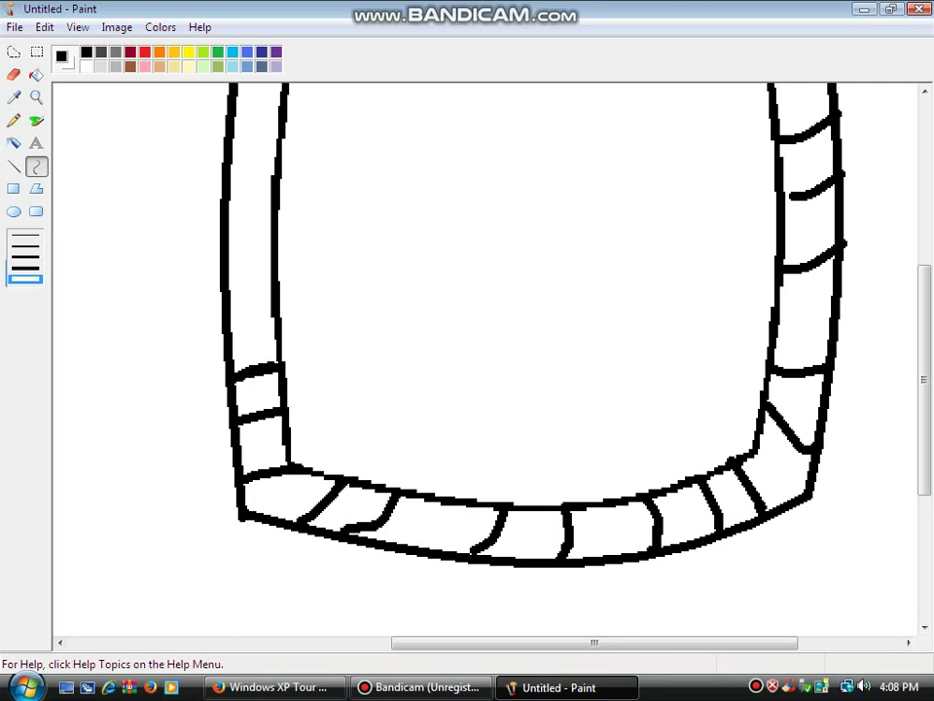
Step: Draw a curved line across the upper-left corner of the frame and slanted stripe lines across the left band below it
left_click_drag(925, 379, 925, 305)
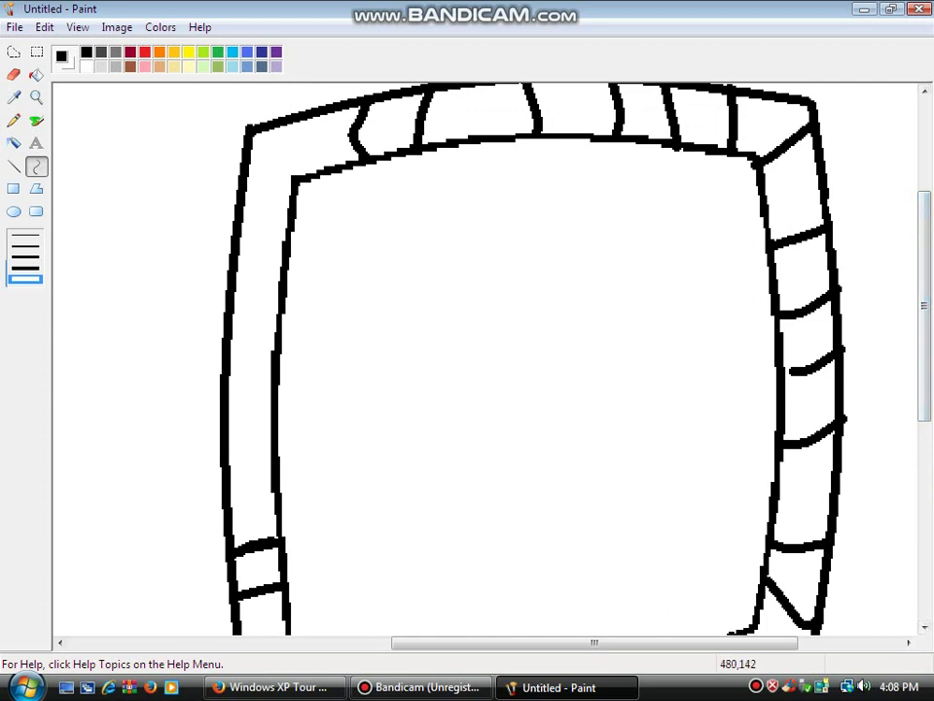
left_click_drag(253, 131, 294, 177)
double_click(282, 151)
left_click_drag(245, 204, 285, 224)
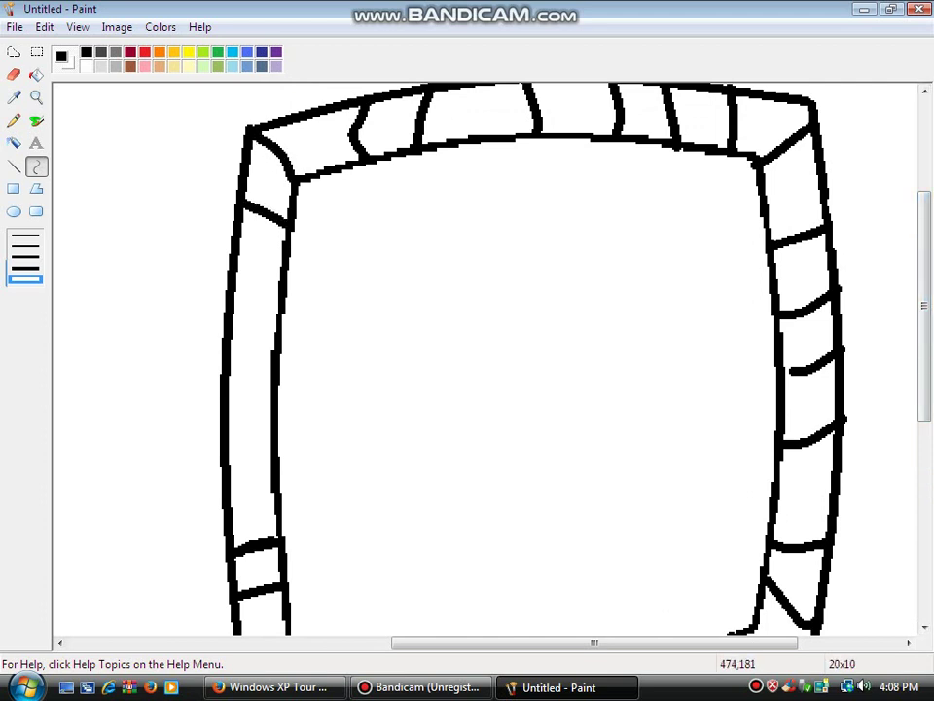
mouse_move(238, 258)
left_mouse_down()
mouse_move(281, 280)
mouse_move(281, 314)
left_mouse_up()
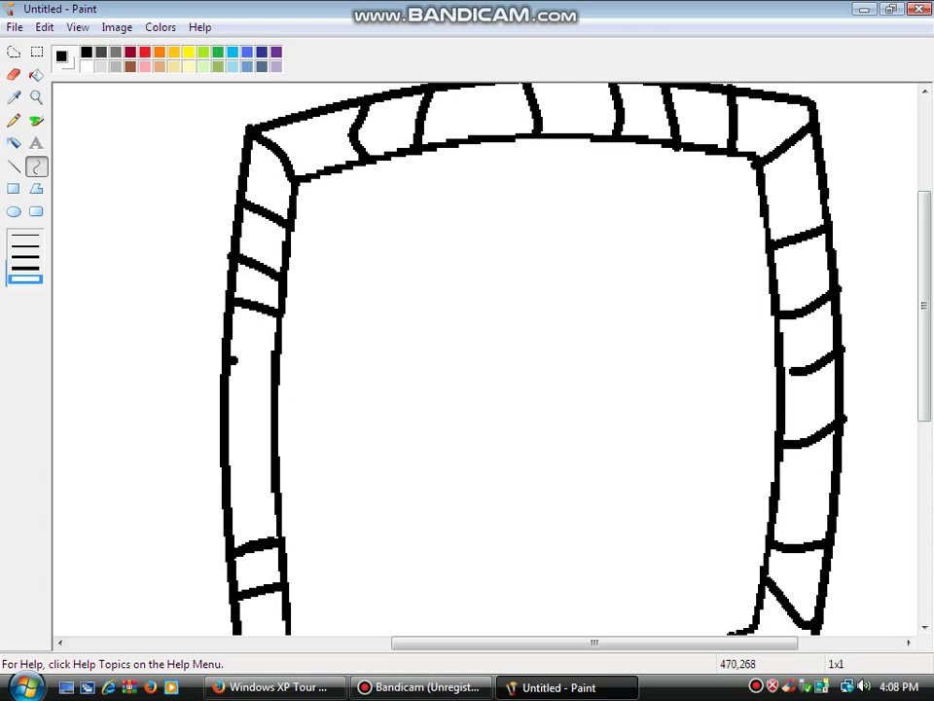
Step: Draw five slightly curved stripe lines across the middle of the left band
left_click_drag(231, 360, 272, 355)
left_click_drag(222, 402, 273, 405)
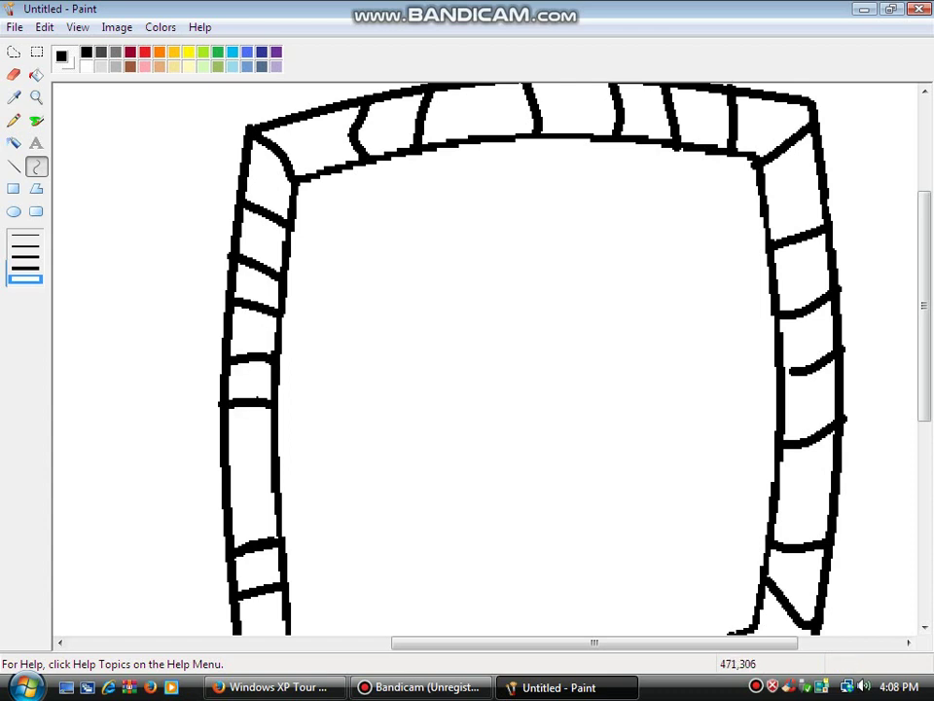
left_click_drag(224, 438, 272, 432)
left_click_drag(225, 473, 273, 467)
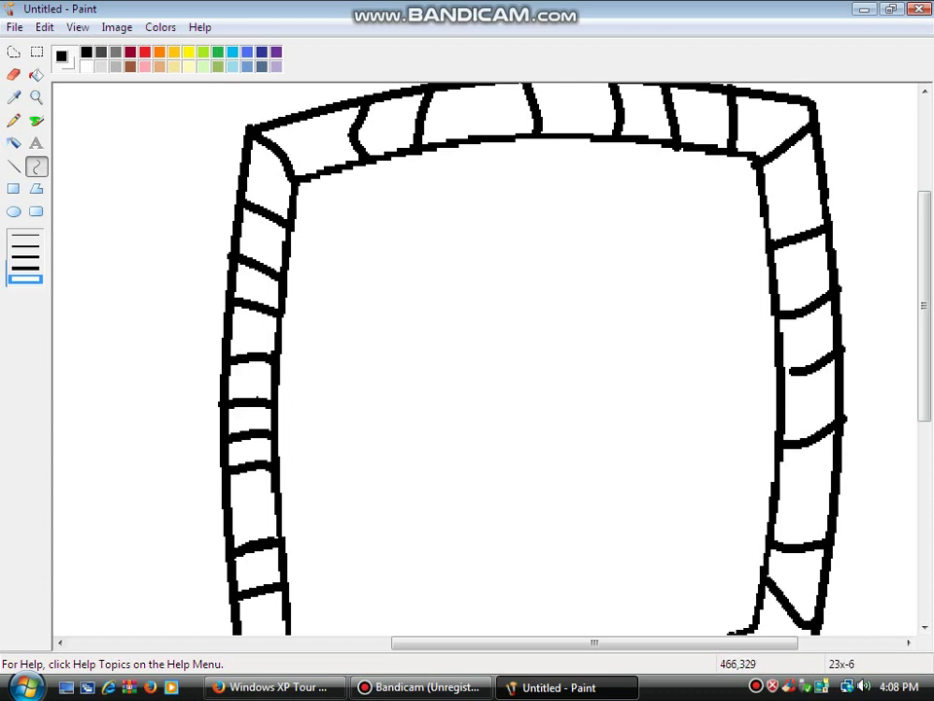
left_click_drag(229, 497, 264, 485)
left_click(251, 475)
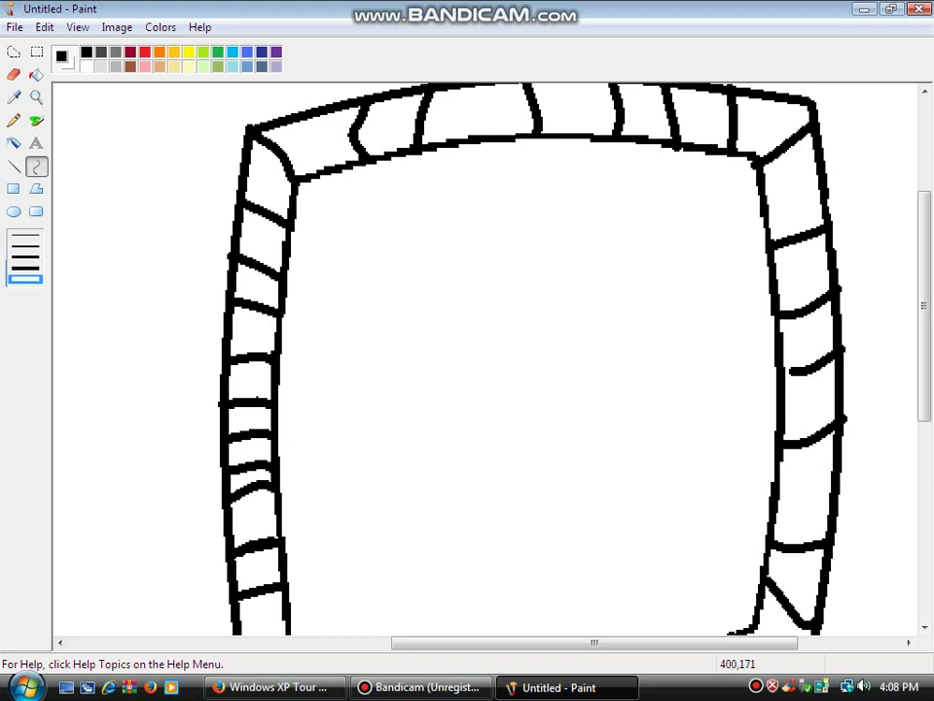
Step: Draw a tall oval outline about 45 by 101 pixels as the left eye, in the upper half of the blank screen area
left_click(36, 97)
right_click(120, 167)
right_click(118, 161)
left_click(118, 160)
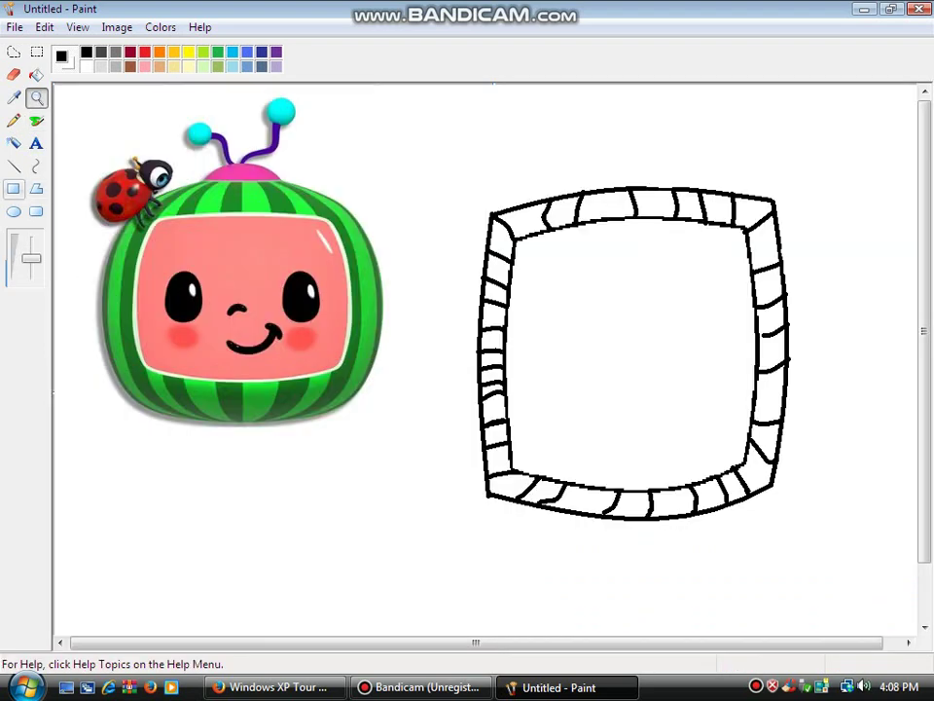
left_click(14, 212)
left_click_drag(559, 258, 601, 348)
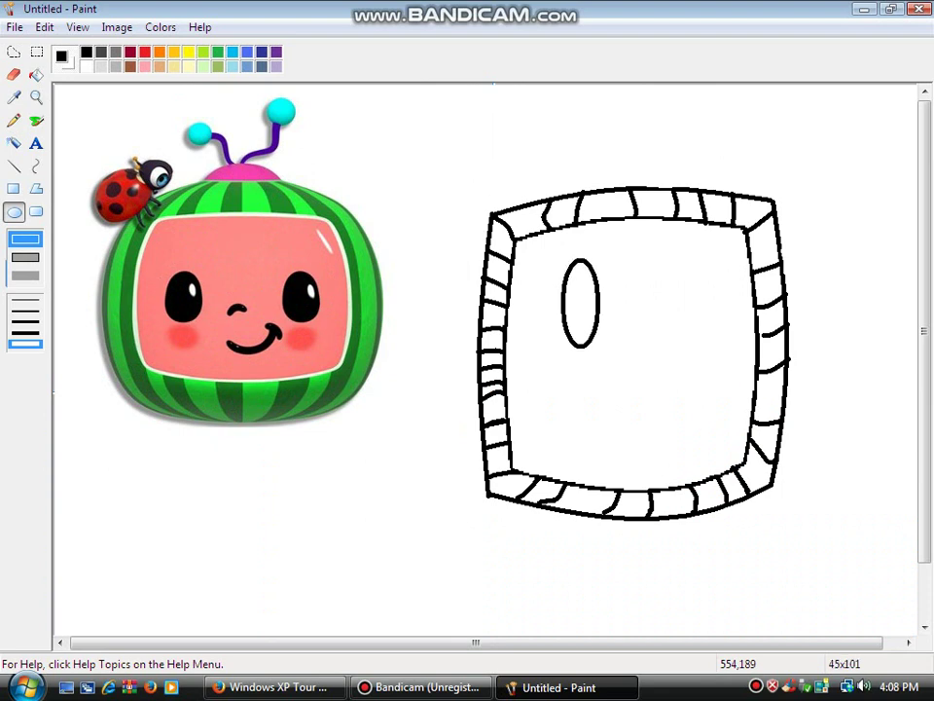
Step: Copy the left eye outline and place the copy beside it as the right eye
left_click(36, 52)
left_click_drag(548, 255, 634, 369)
left_click_drag(629, 365, 705, 365)
left_click(263, 232)
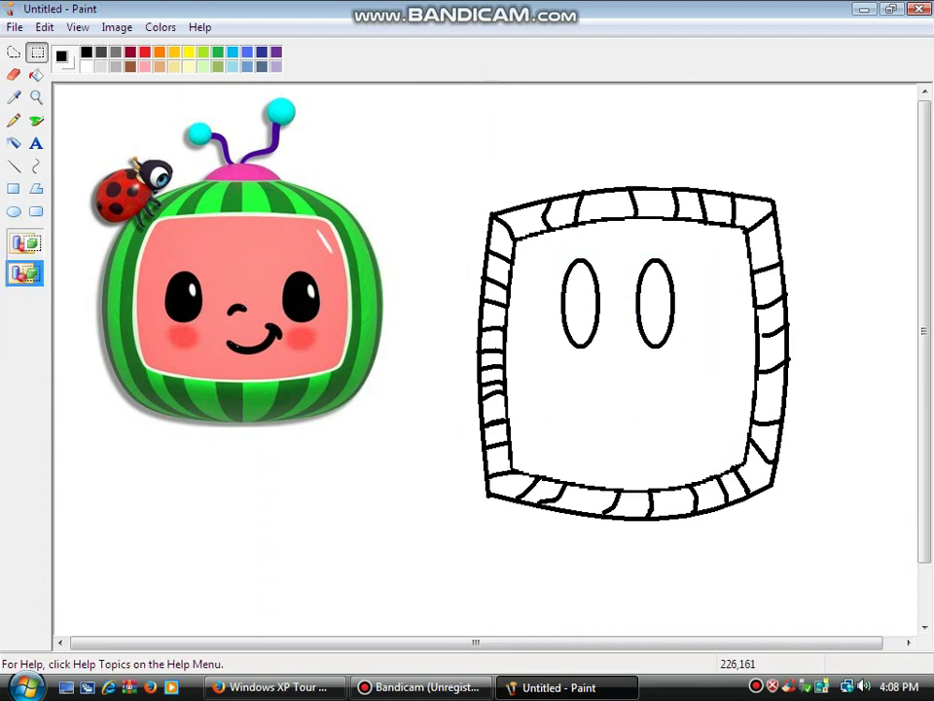
Step: Add a small thin-lined oval inside each eye outline
left_click_drag(549, 258, 605, 363)
left_click_drag(540, 243, 623, 363)
left_click_drag(580, 322, 637, 331)
left_click_drag(680, 374, 628, 300)
left_click_drag(616, 283, 665, 309)
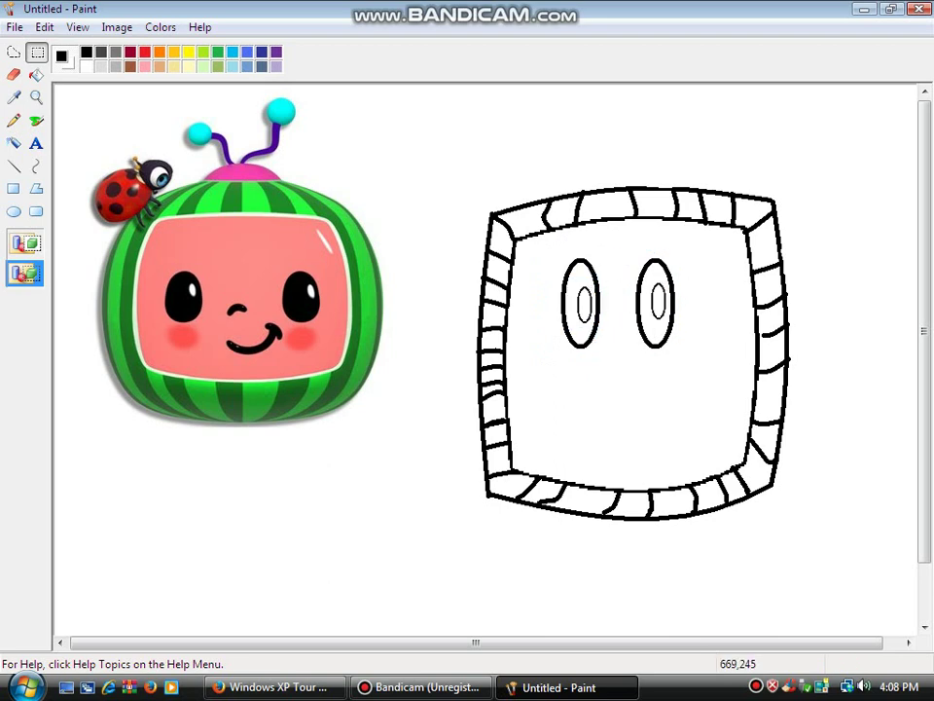
left_click(374, 265)
Step: Draw a curved smile with a short crossing curve at its right end, and a small curved nose above it
left_click(36, 166)
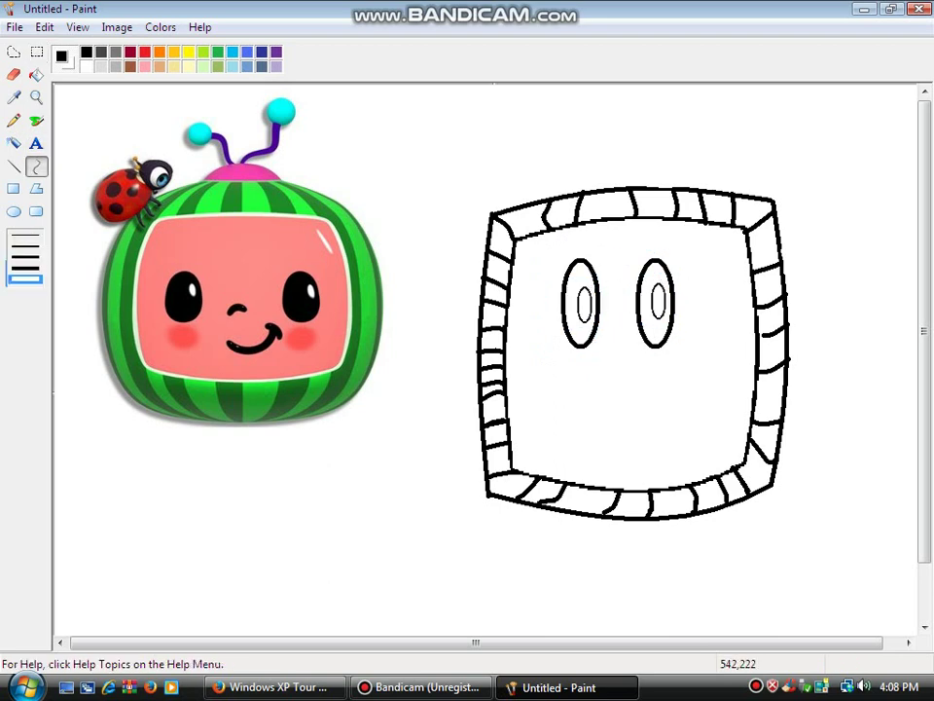
left_click_drag(583, 388, 660, 359)
left_click_drag(625, 381, 632, 398)
left_click(631, 398)
left_click_drag(637, 348, 661, 378)
left_click_drag(652, 365, 667, 366)
left_click_drag(596, 363, 625, 353)
left_click(607, 346)
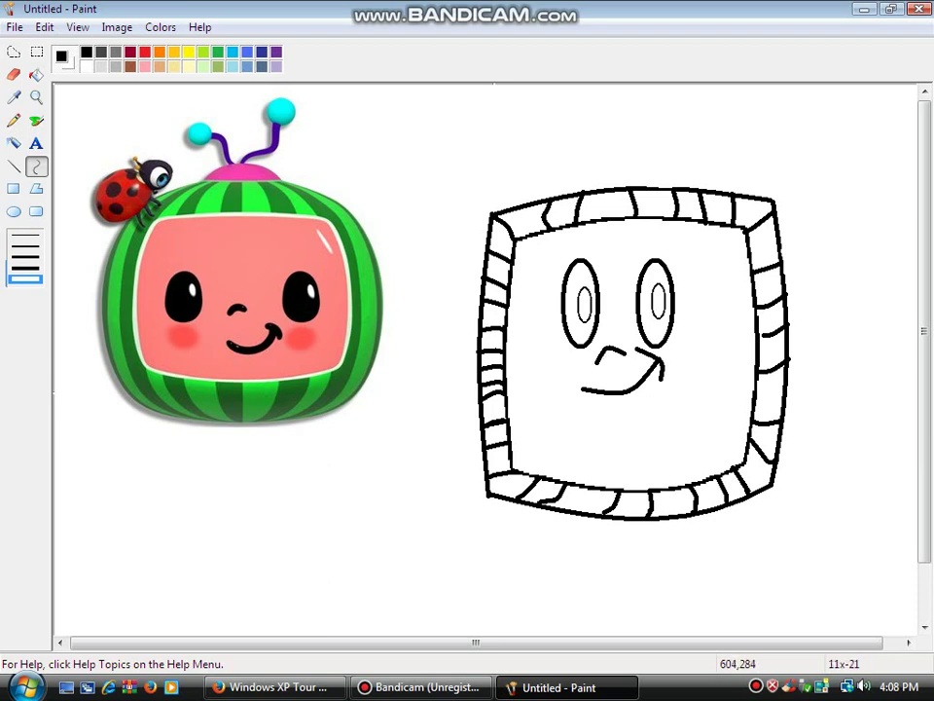
left_click(14, 211)
left_click_drag(524, 360, 574, 389)
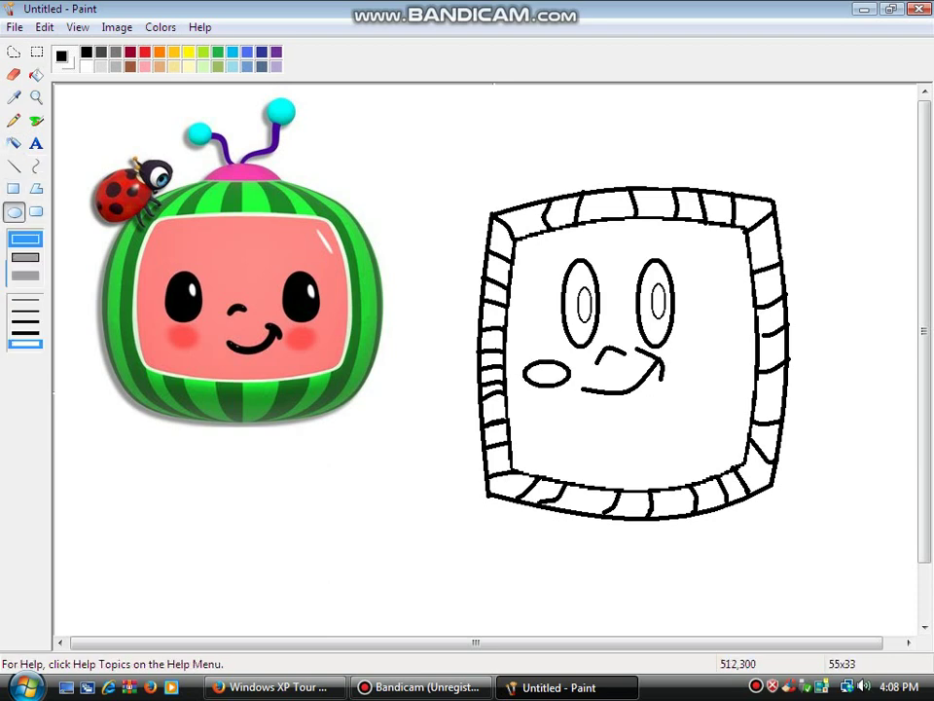
left_click_drag(657, 360, 721, 404)
key("ctrl+z")
key("ctrl+z")
Step: Draw two flat oval cheeks, one on each side of the smile
left_click_drag(679, 368, 735, 393)
left_click_drag(576, 368, 526, 394)
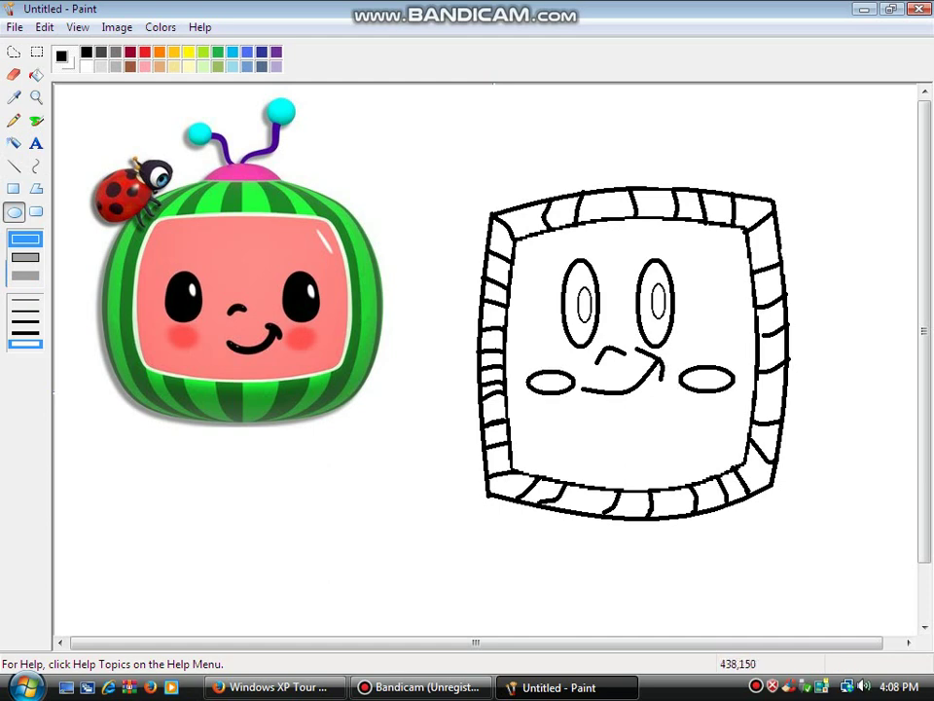
Step: Draw an elongated glare shape freehand with the brush near the screen's upper-right corner, undoing stray marks
left_click(36, 120)
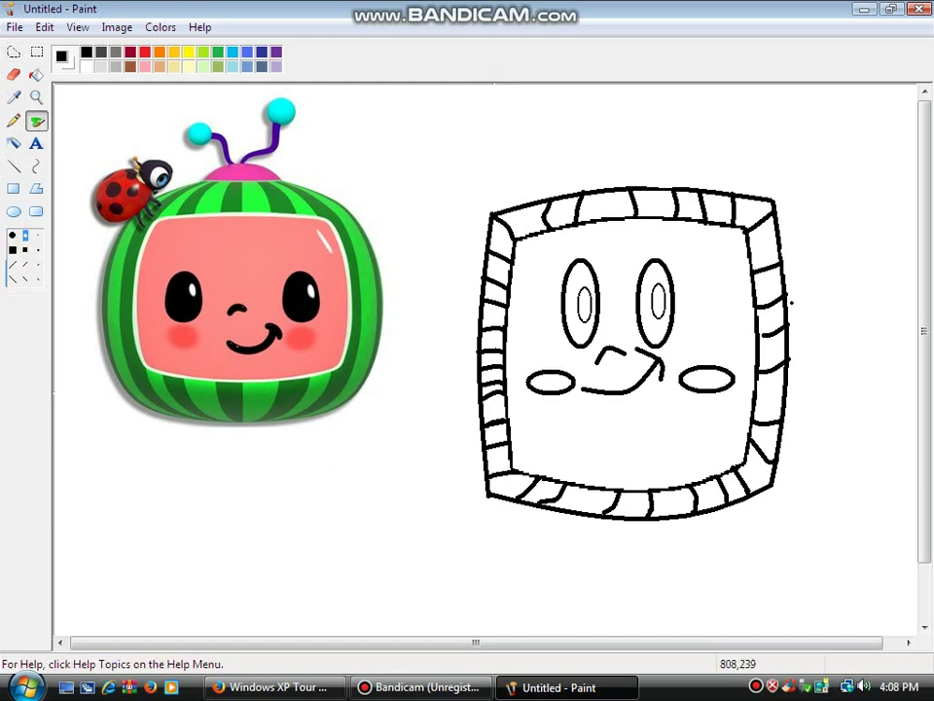
key("ctrl+z")
left_click_drag(709, 255, 751, 288)
key("ctrl+z")
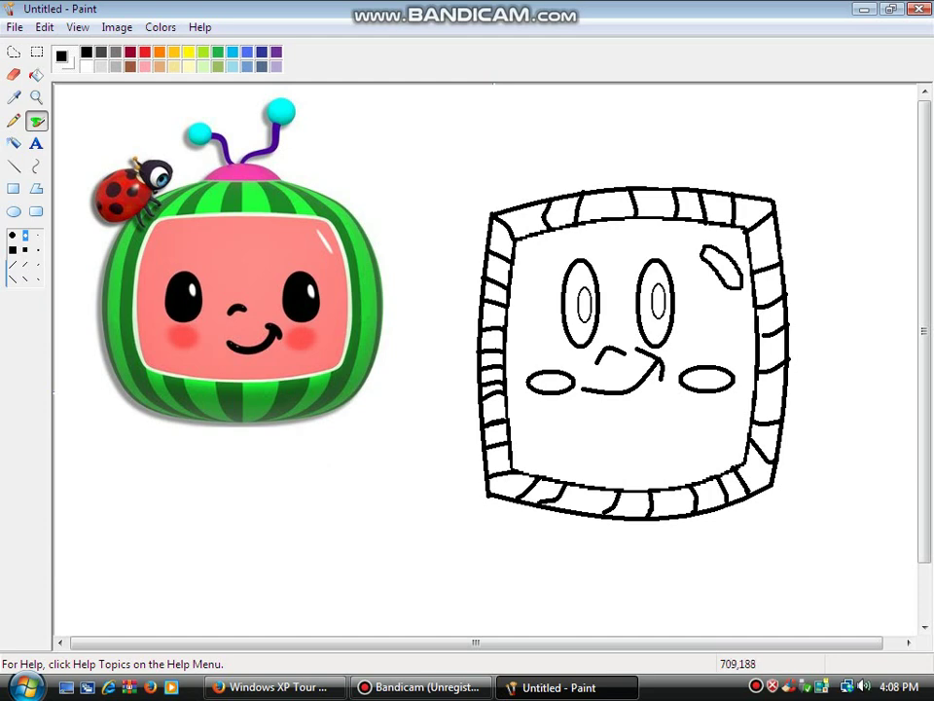
Step: Draw a shallow curved dome on the frame's top edge and a right antenna ending in an oval ball
left_click(36, 166)
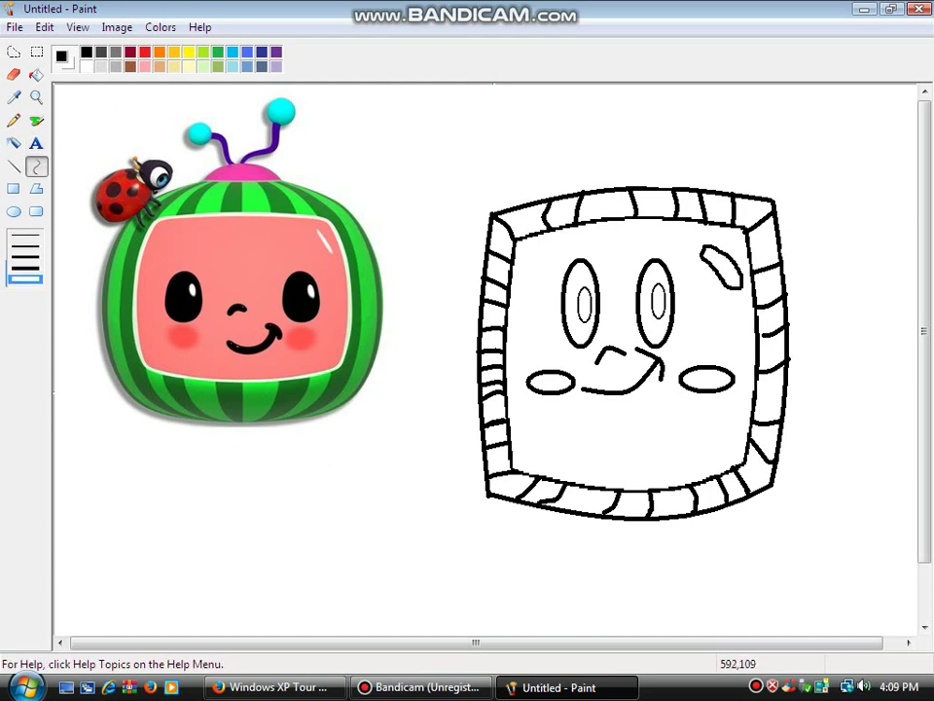
mouse_move(587, 192)
left_mouse_down()
mouse_move(680, 187)
mouse_move(632, 168)
mouse_move(642, 173)
mouse_move(681, 137)
left_mouse_up()
left_click(644, 174)
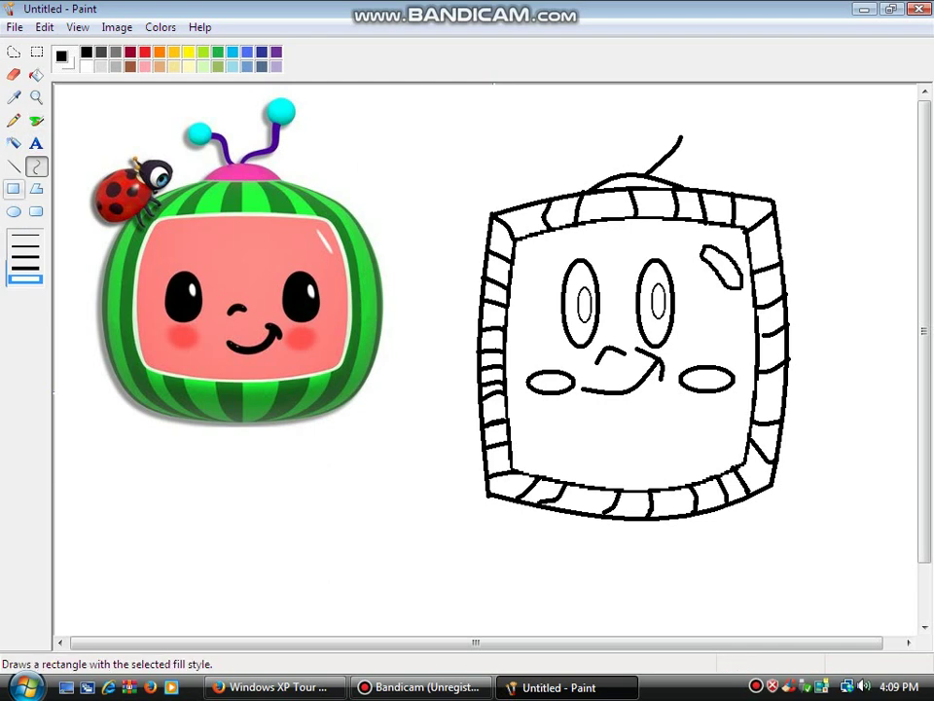
left_click(14, 211)
mouse_move(688, 114)
left_mouse_down()
mouse_move(697, 148)
mouse_move(666, 114)
left_mouse_up()
Step: Erase the antenna stem's end that pokes into the right antenna ball
left_click(36, 97)
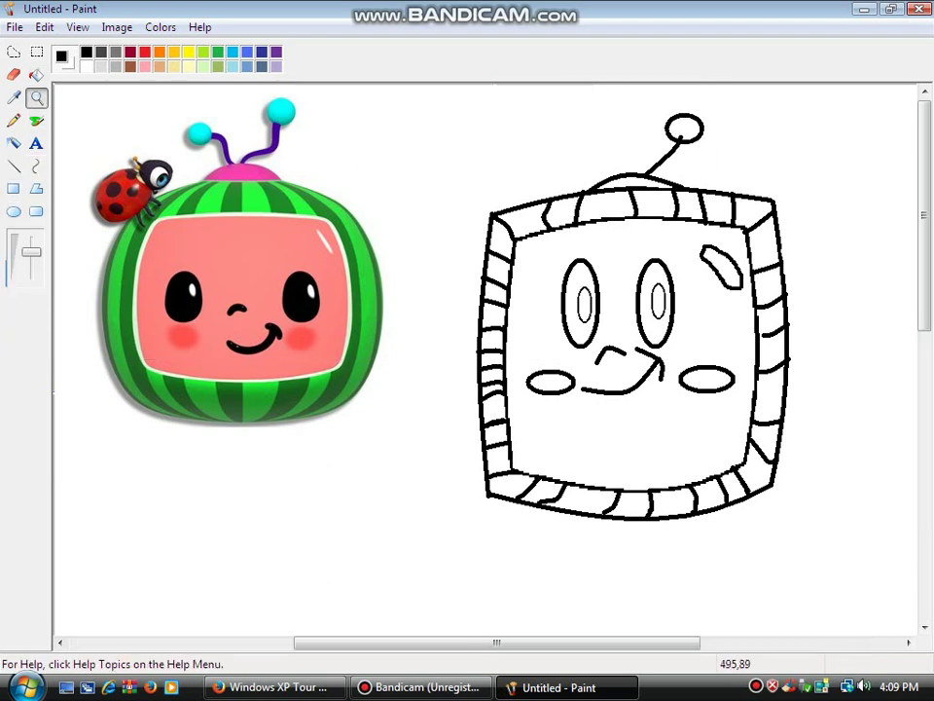
left_click(681, 244)
left_click(545, 214)
left_click(224, 224)
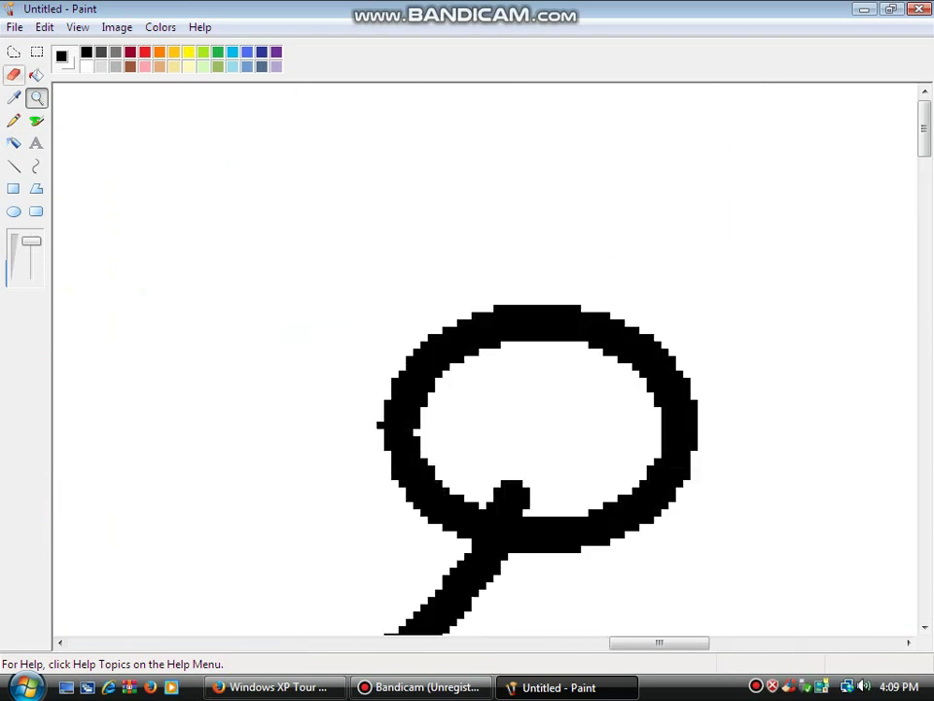
left_click(14, 75)
left_click(36, 97)
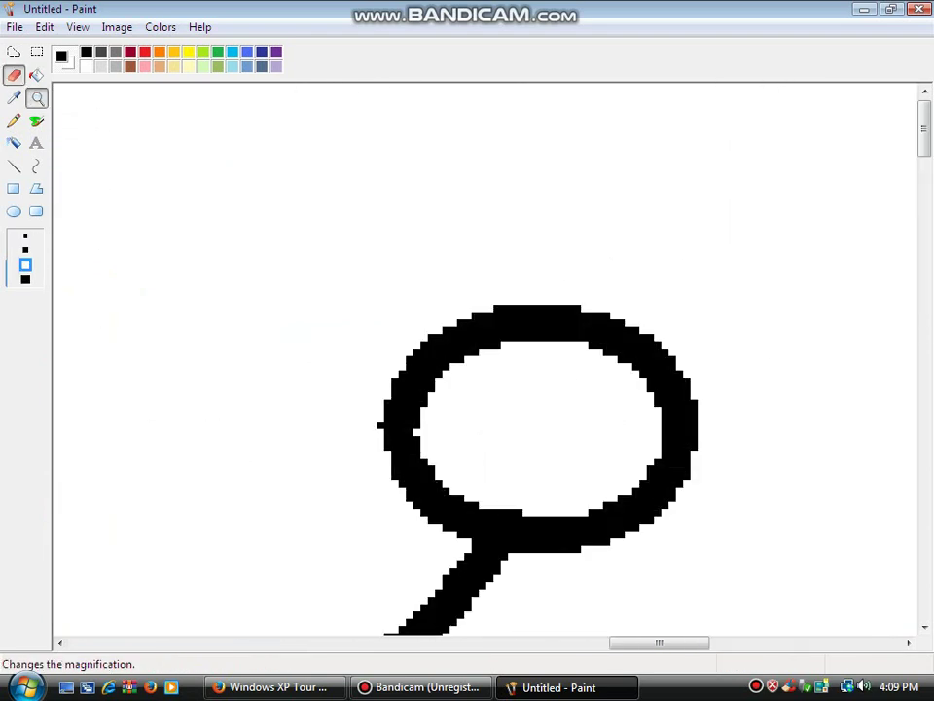
left_click(576, 137)
Step: Draw the left antenna rising from the dome, with a small oval ball at its tip
left_click(36, 166)
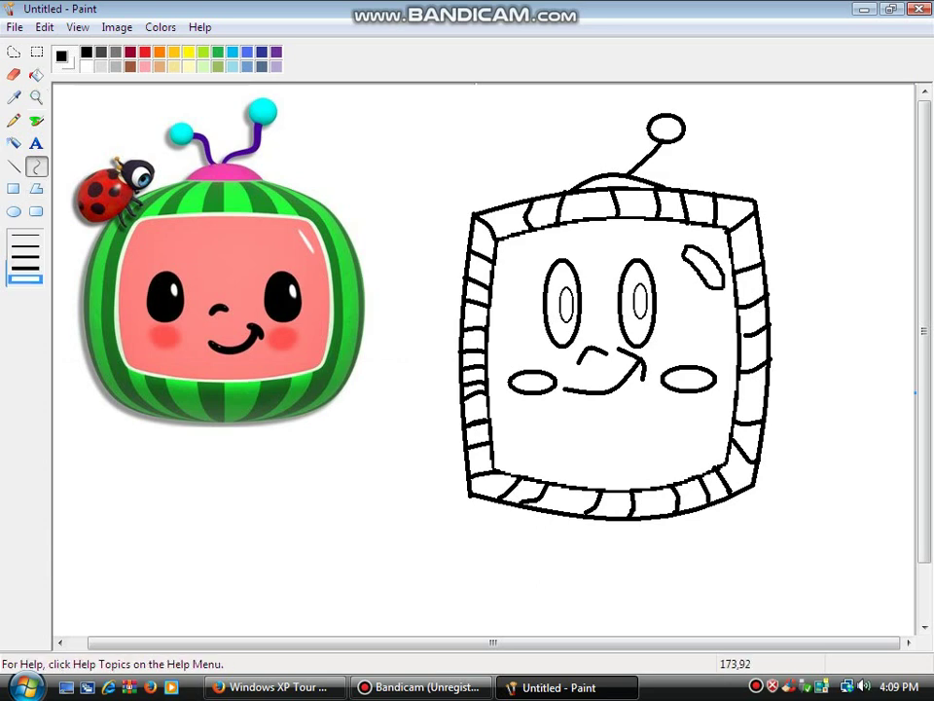
left_click_drag(571, 125, 586, 180)
left_click(13, 211)
left_click_drag(551, 114, 576, 133)
Step: Fill the face background with the salmon pink sampled from the reference picture, and fill both eyes black around their white ovals
left_click(14, 98)
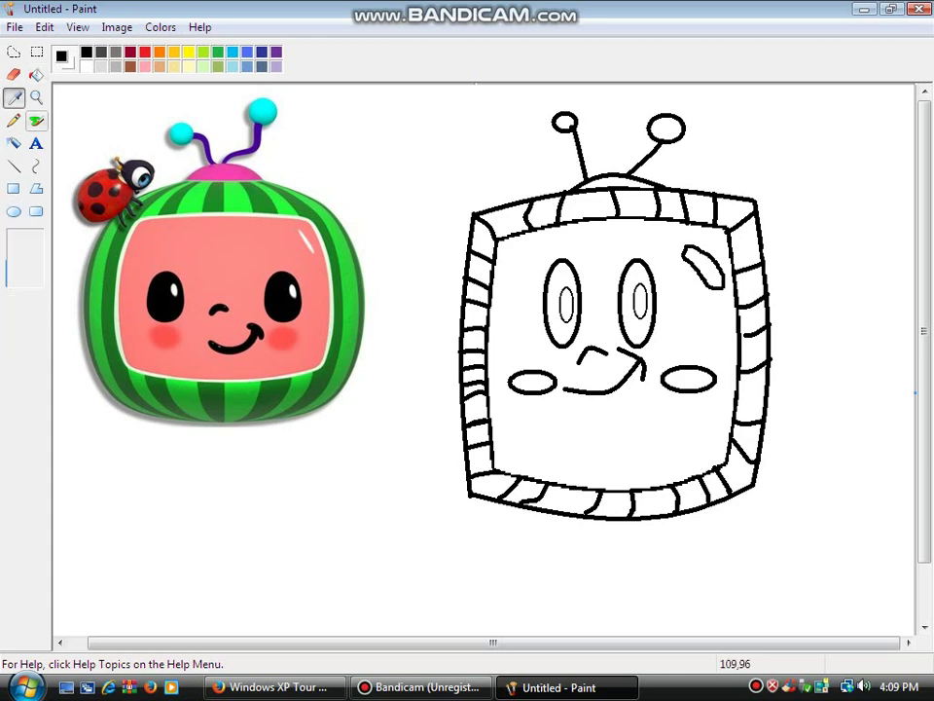
left_click(161, 235)
left_click(36, 74)
left_click(663, 399)
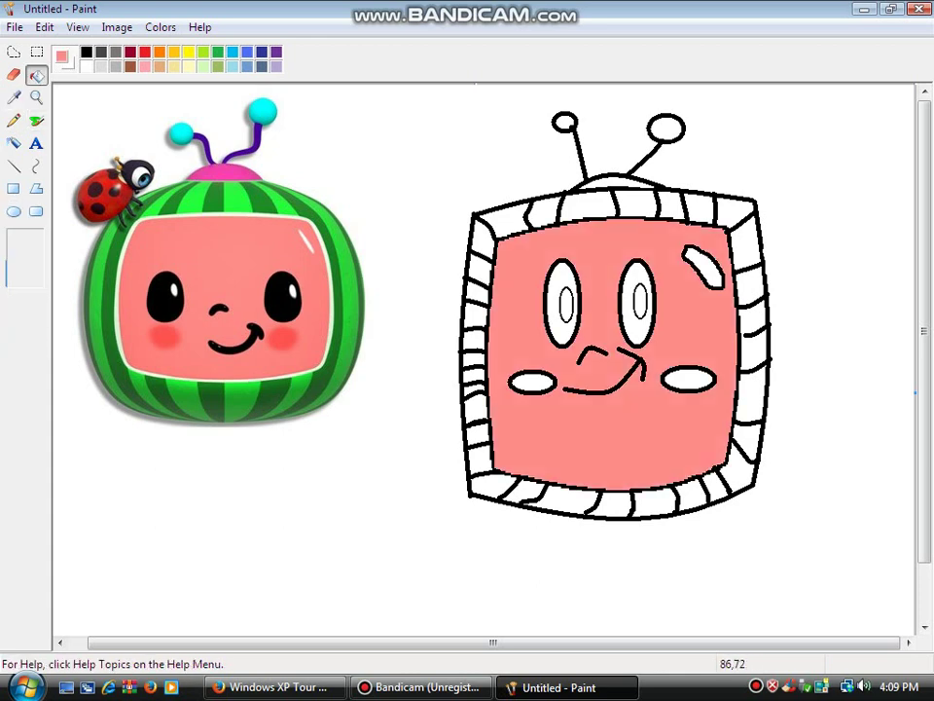
left_click(557, 293)
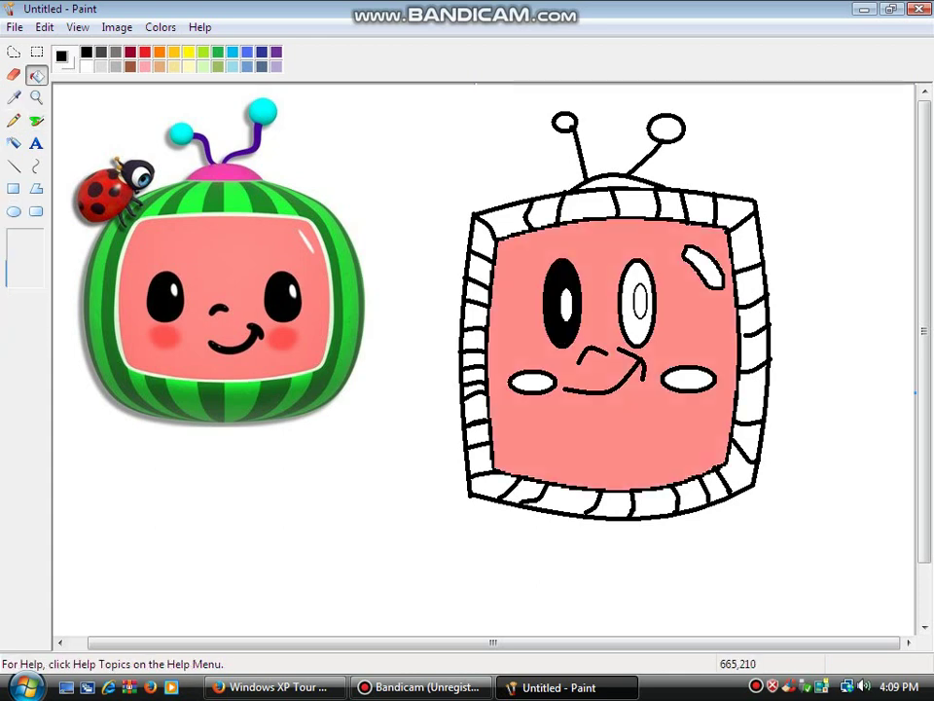
left_click(630, 290)
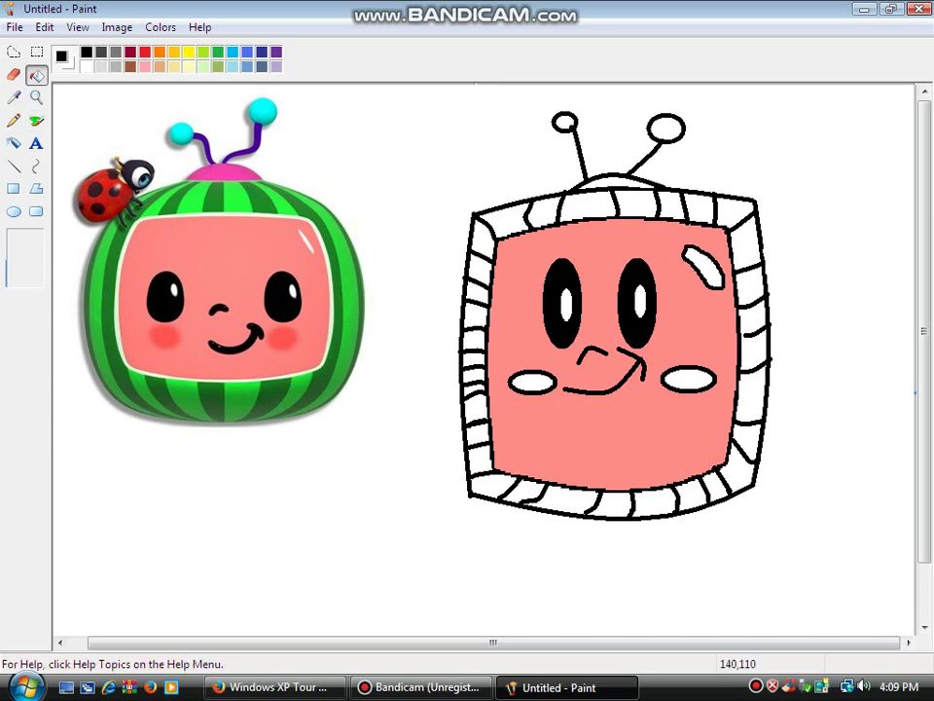
Step: Fill alternating segments of the top band and one upper right band segment with the light green sampled from the reference picture
left_click(14, 97)
left_click(226, 210)
left_click(588, 206)
left_click(672, 206)
left_click(738, 210)
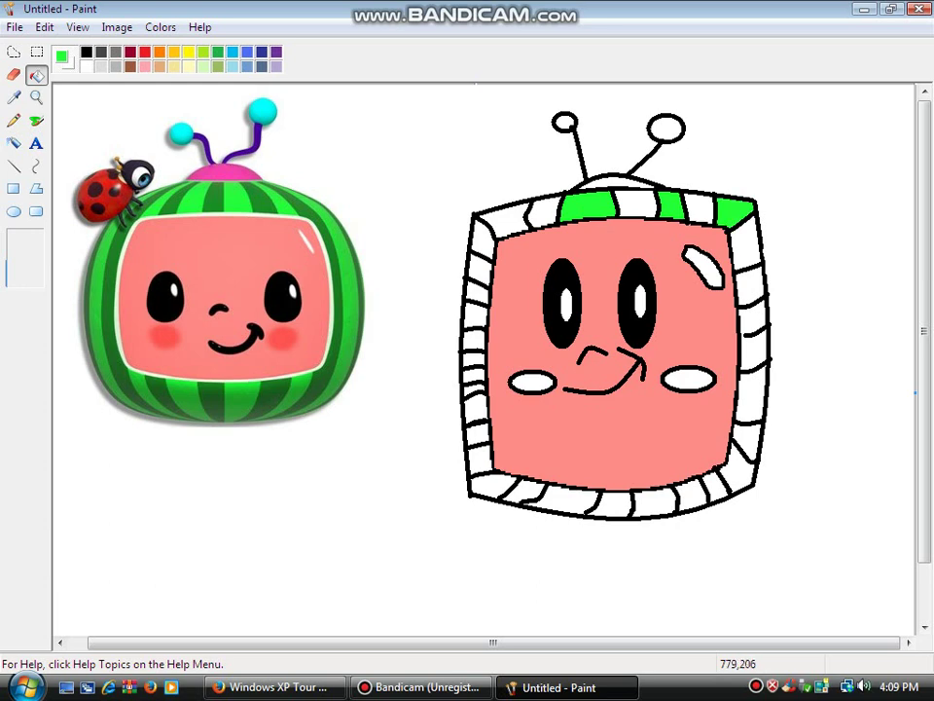
left_click(749, 287)
Step: Close the gap in the right band's stripe line with a black line and fill the segment below light green, undoing any outline fill
left_click(14, 166)
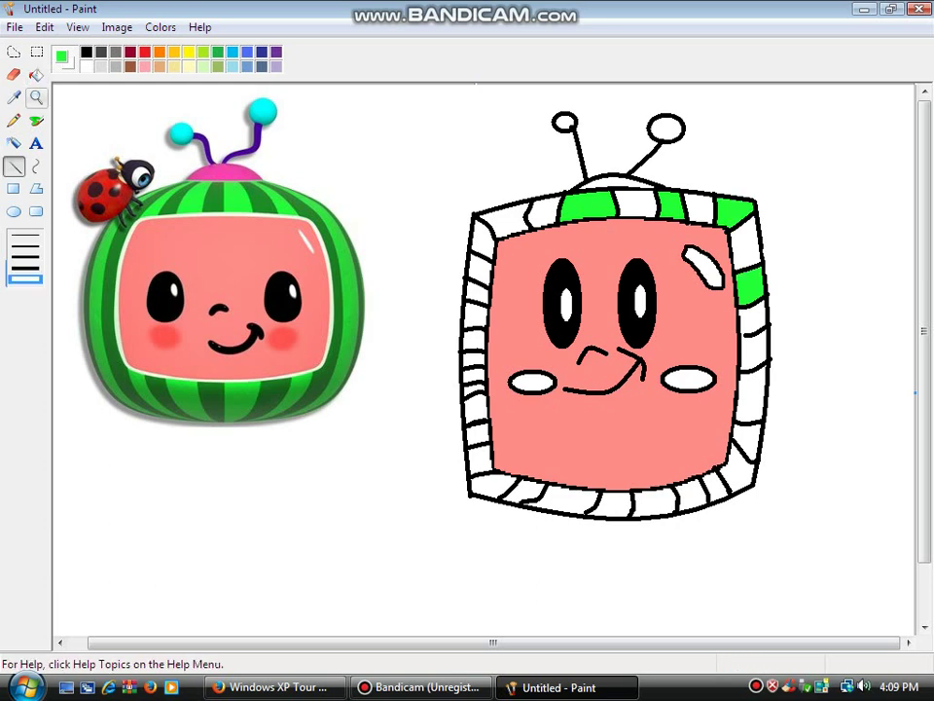
left_click(86, 52)
left_click(14, 97)
left_click(601, 211)
left_click(36, 75)
left_click(755, 349)
left_click(765, 362)
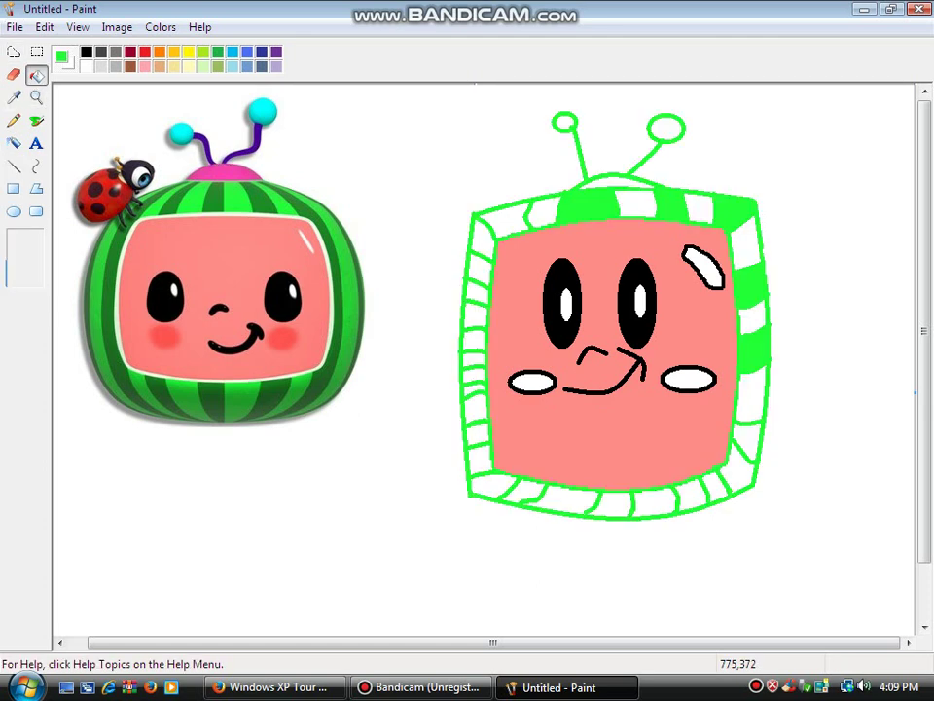
key("ctrl+z")
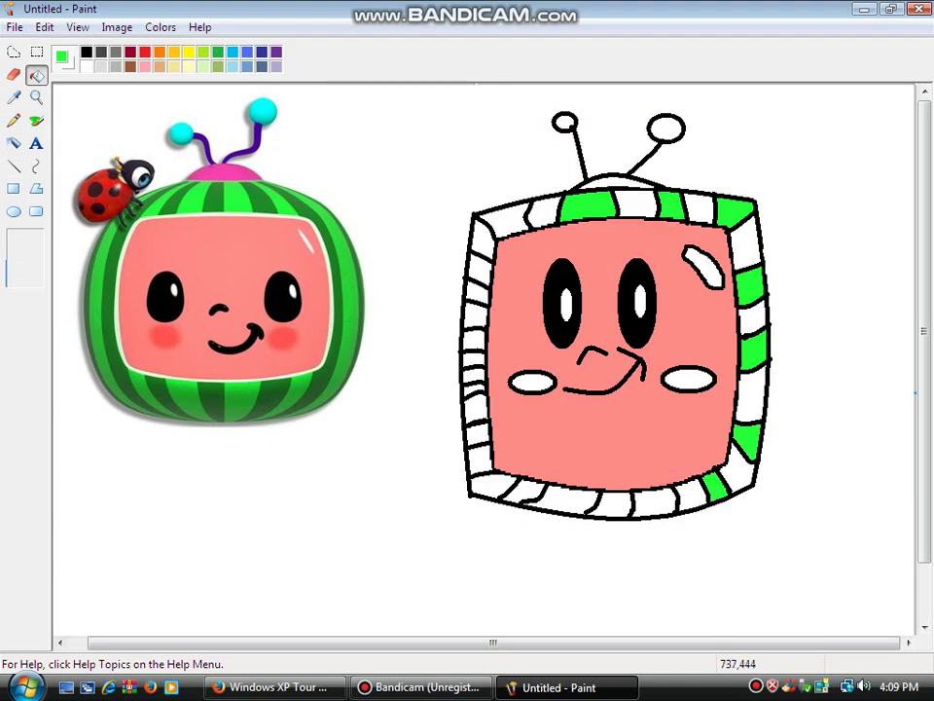
Step: Fill alternating segments of the bottom band and left band, plus the top band's left end, with light green
left_click(654, 503)
left_click(547, 506)
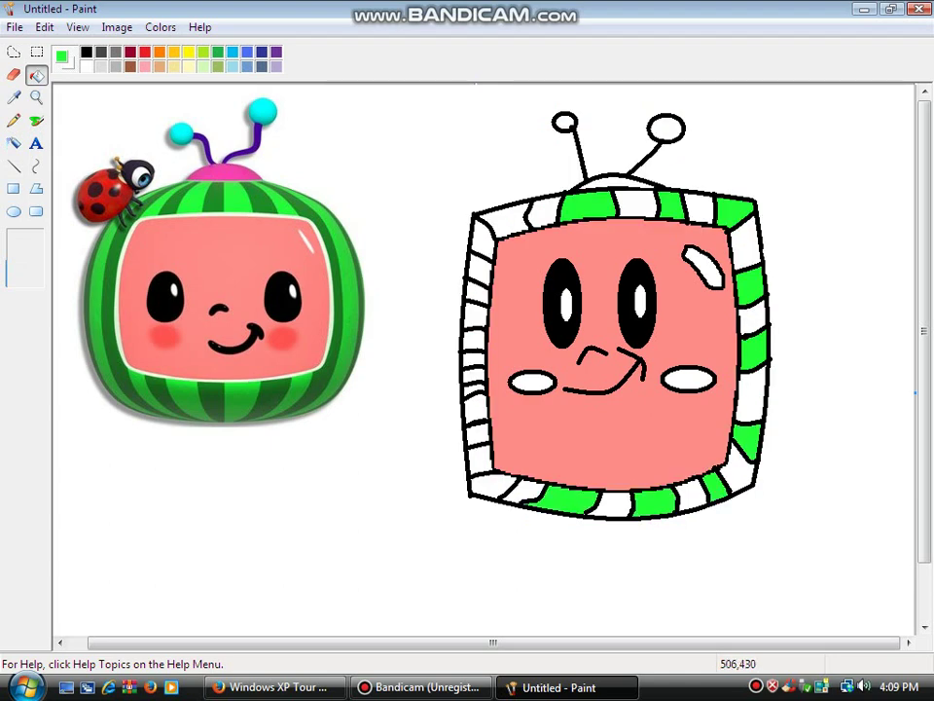
left_click(493, 487)
left_click(477, 435)
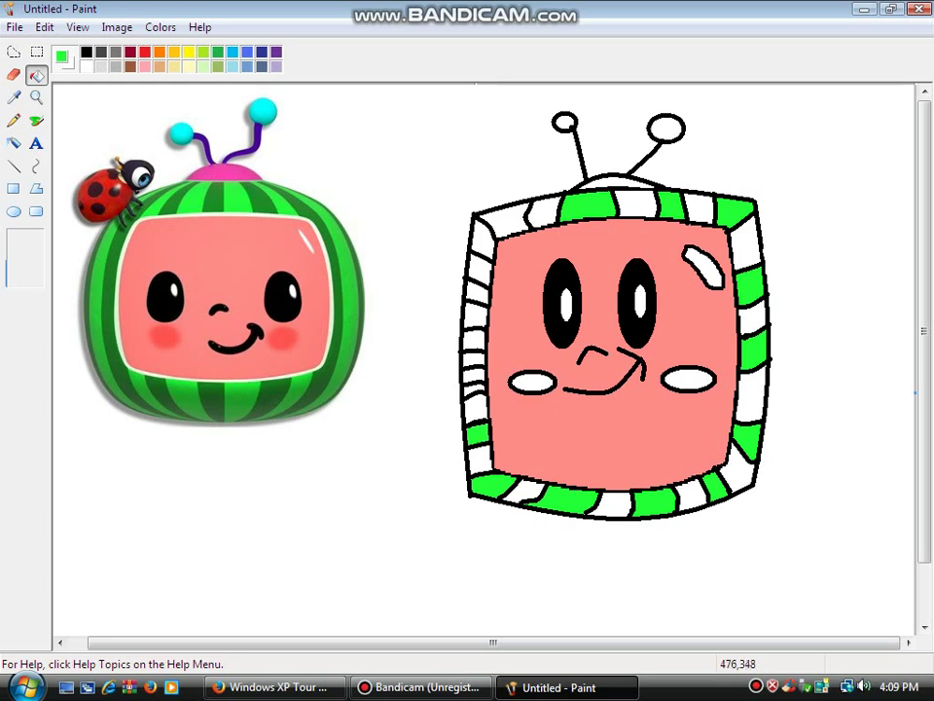
left_click(473, 376)
left_click(475, 340)
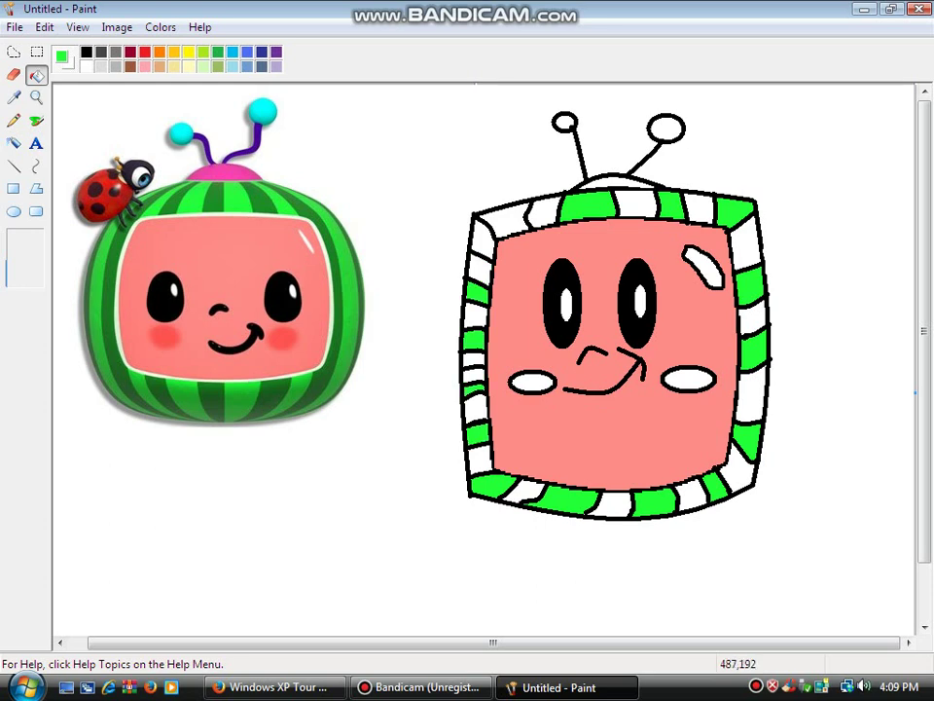
left_click(499, 220)
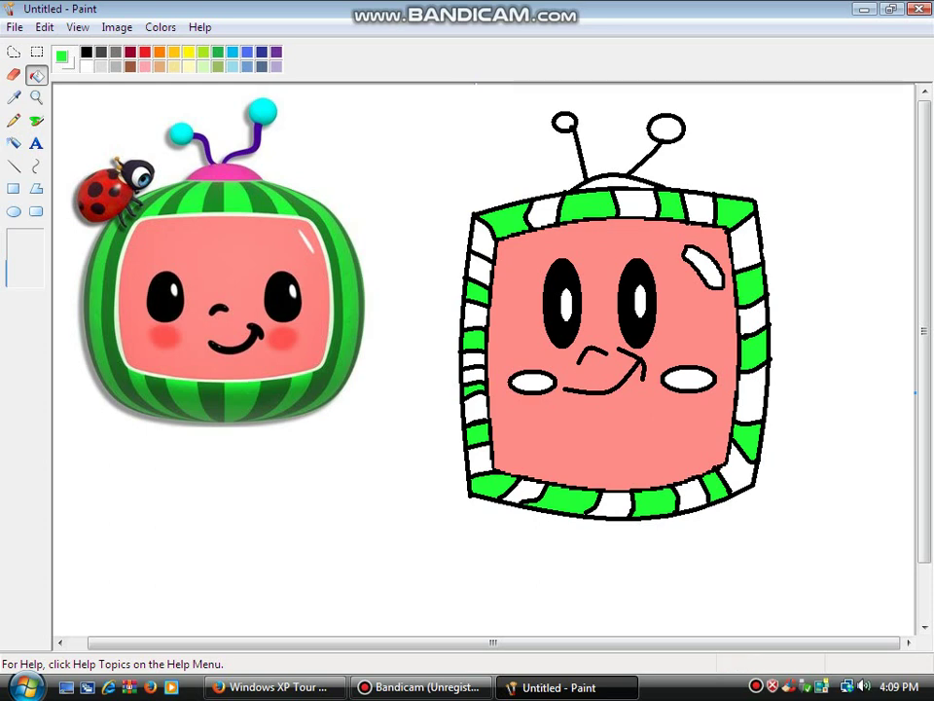
Step: Erase the extra stripe line between the white segments in the middle of the left band
left_click(14, 75)
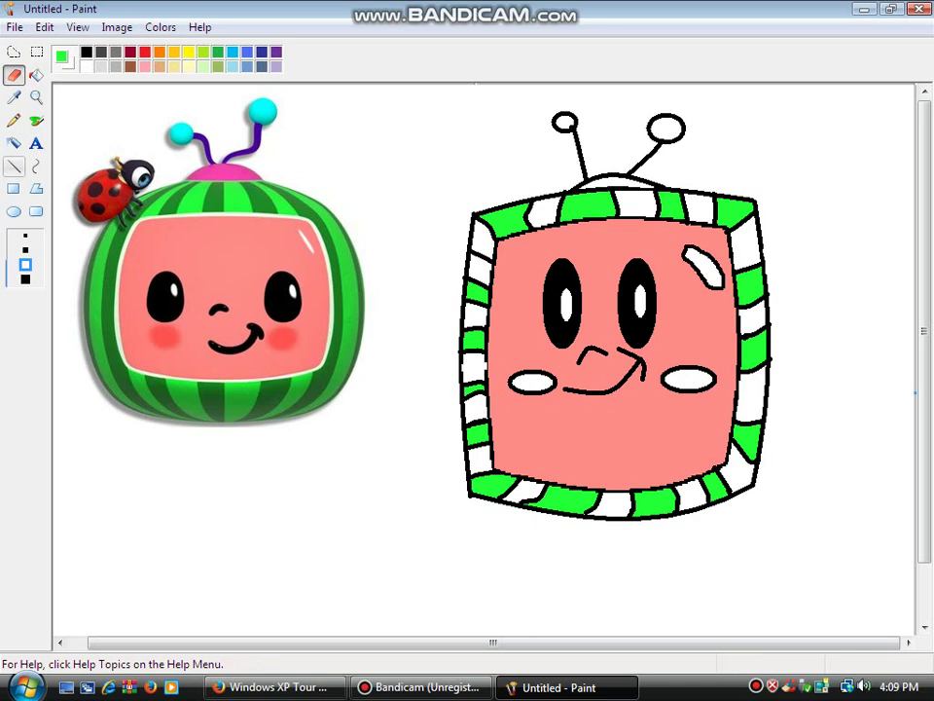
Step: Redraw the damaged side outlines of the white segment in the middle of the left band with thick black lines
left_click(36, 98)
left_click(589, 369)
left_click(236, 303)
left_click(237, 262)
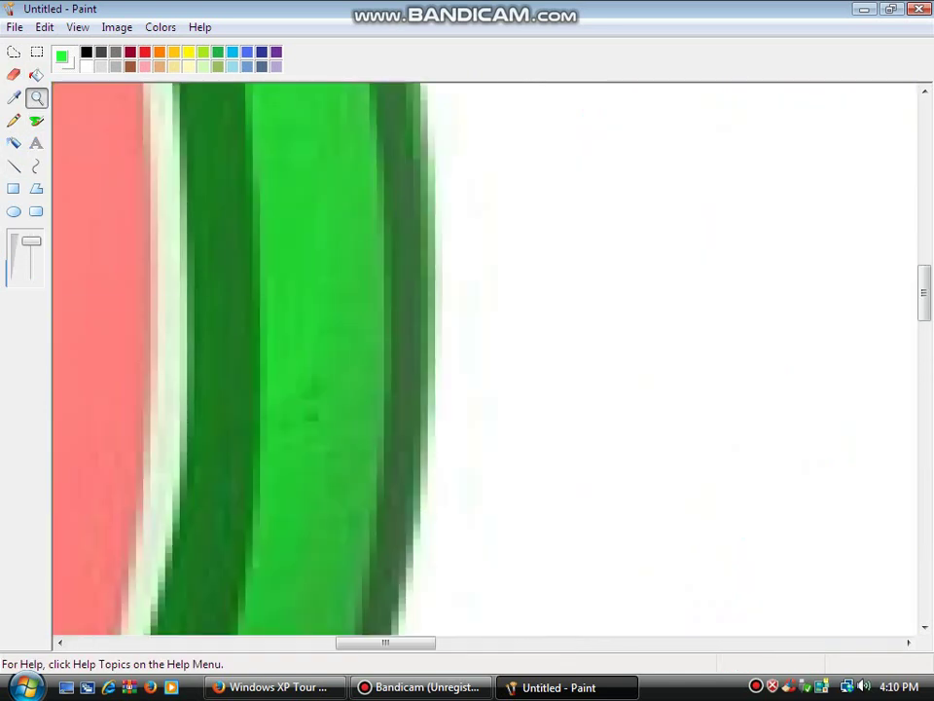
left_click(14, 165)
left_click_drag(386, 642, 511, 642)
scroll(483, 358, "down", 5)
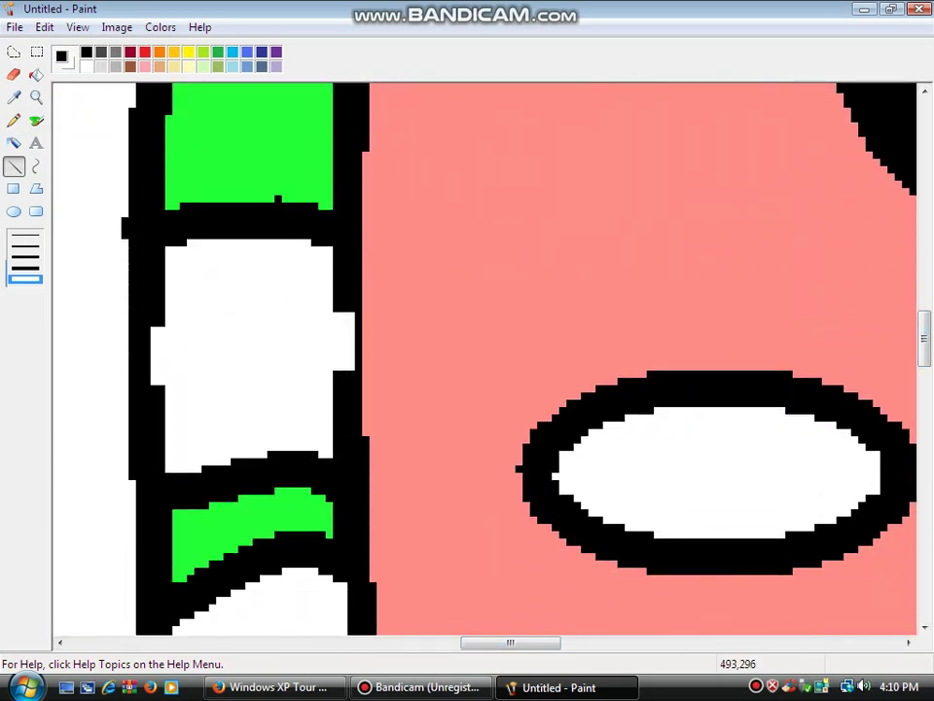
left_click_drag(344, 228, 351, 388)
left_click_drag(154, 279, 154, 411)
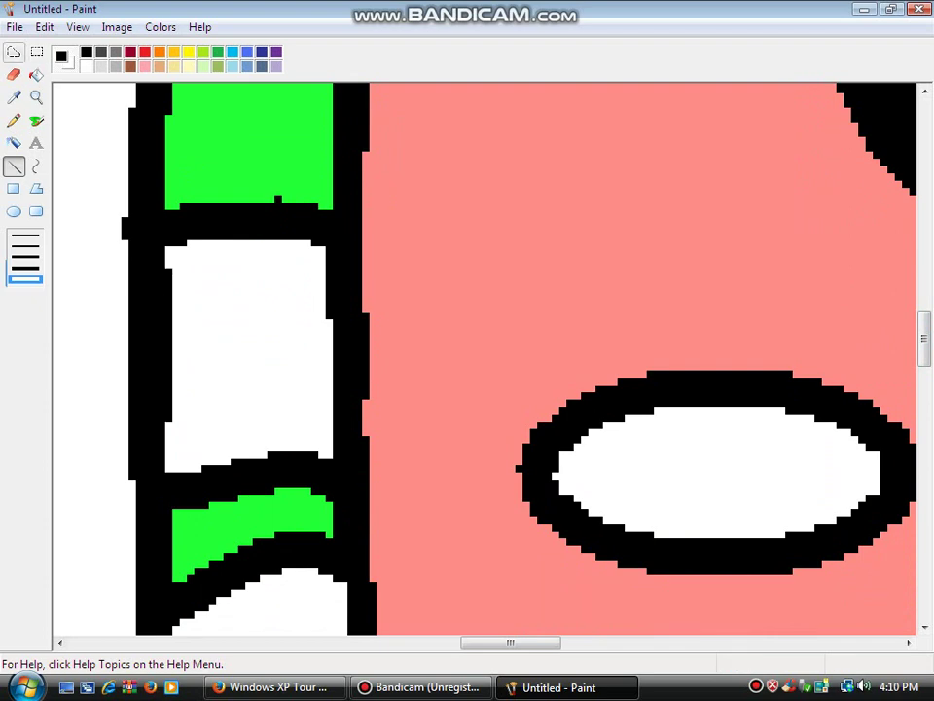
Step: Erase the excess black inside the left outline of that white segment in the left band
left_click(13, 75)
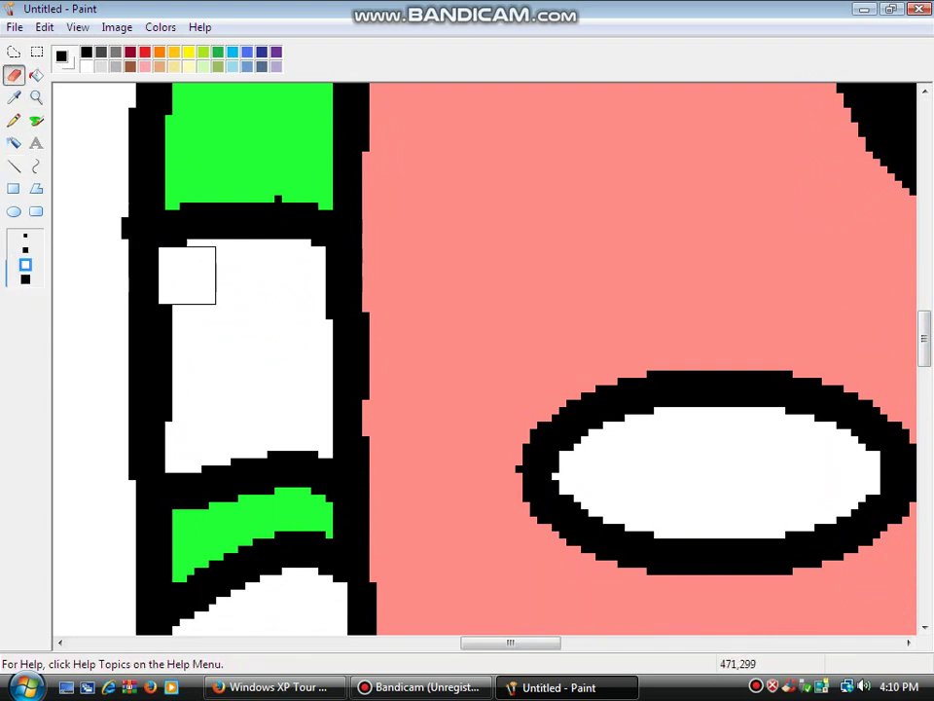
left_click_drag(186, 276, 187, 312)
left_click_drag(187, 393, 187, 336)
left_click(37, 97)
right_click(165, 195)
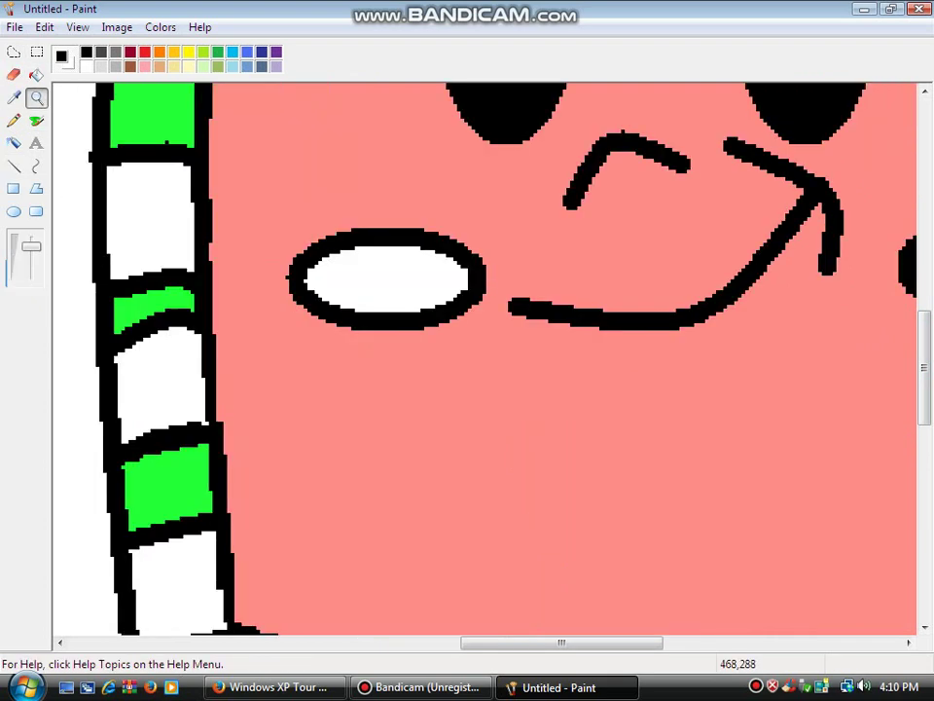
right_click(176, 196)
right_click(175, 196)
Step: Fill the first white segment of the top band with the dark green sampled from the reference picture's stripes
left_click(13, 98)
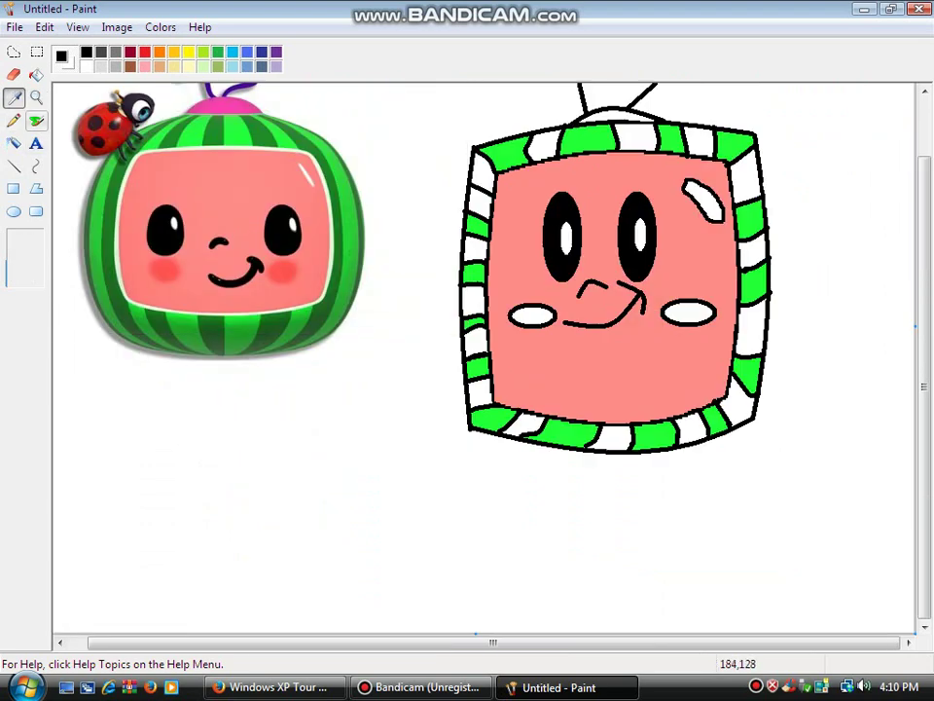
left_click(208, 138)
left_click(37, 75)
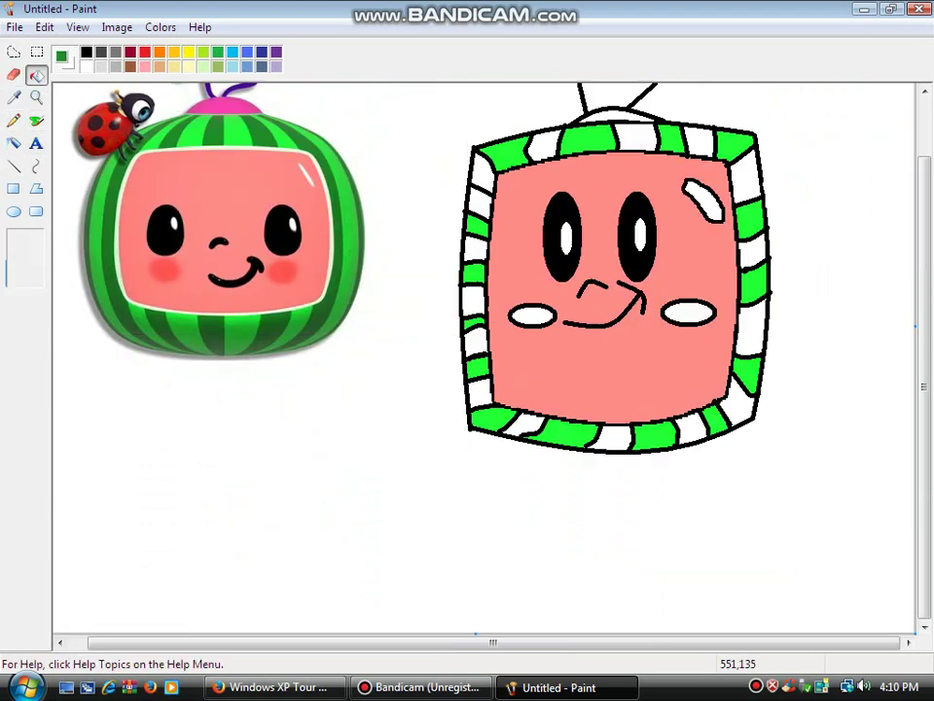
left_click(541, 144)
Step: Erase the extra stripe line in the upper left band and fill all the left band's white segments with dark green
left_click(13, 74)
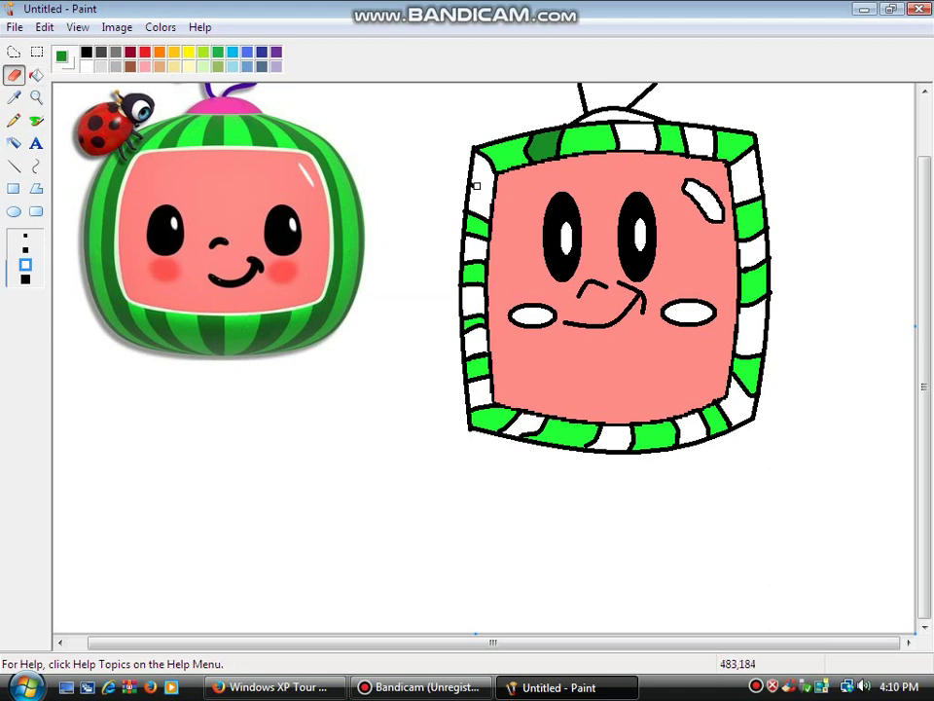
left_click(36, 75)
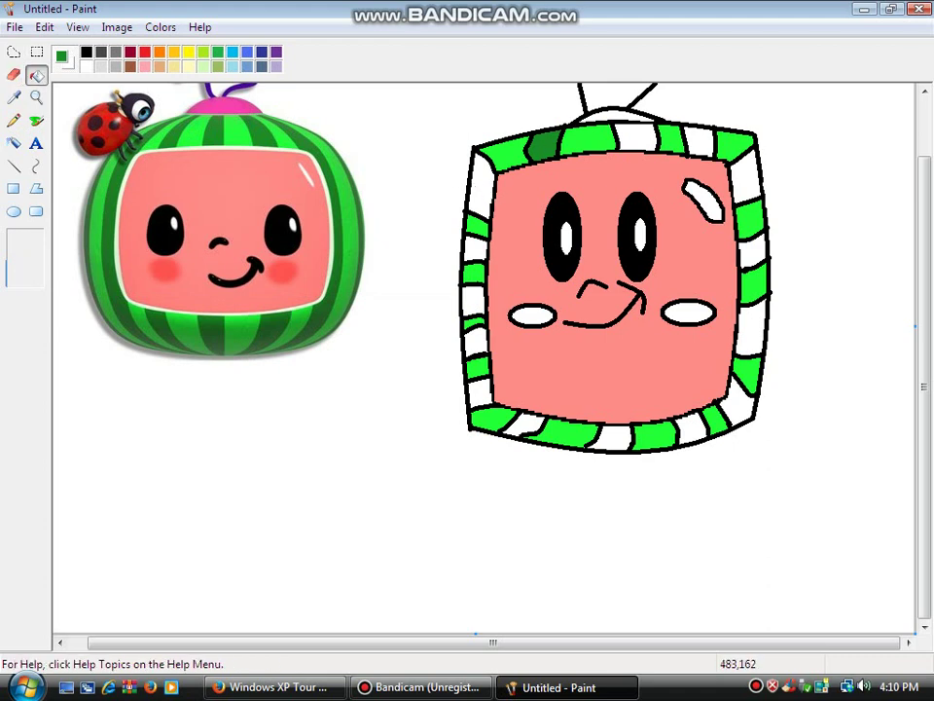
left_click(481, 173)
left_click(475, 249)
left_click(472, 300)
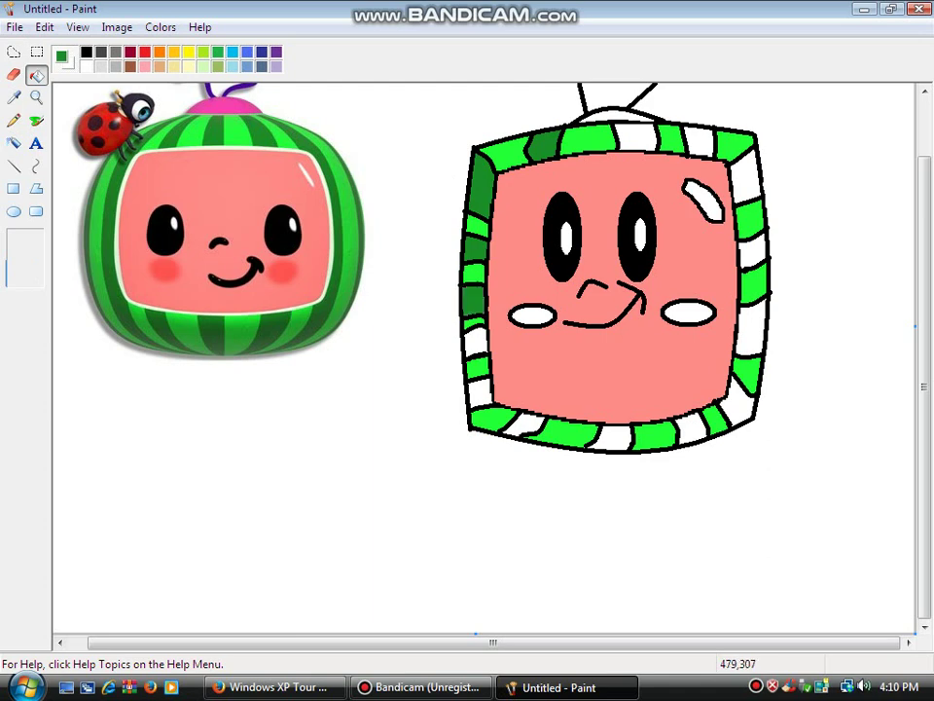
left_click(475, 341)
left_click(479, 391)
Step: Fill the white segments of the bottom band, including its right corner, with dark green
left_click(521, 423)
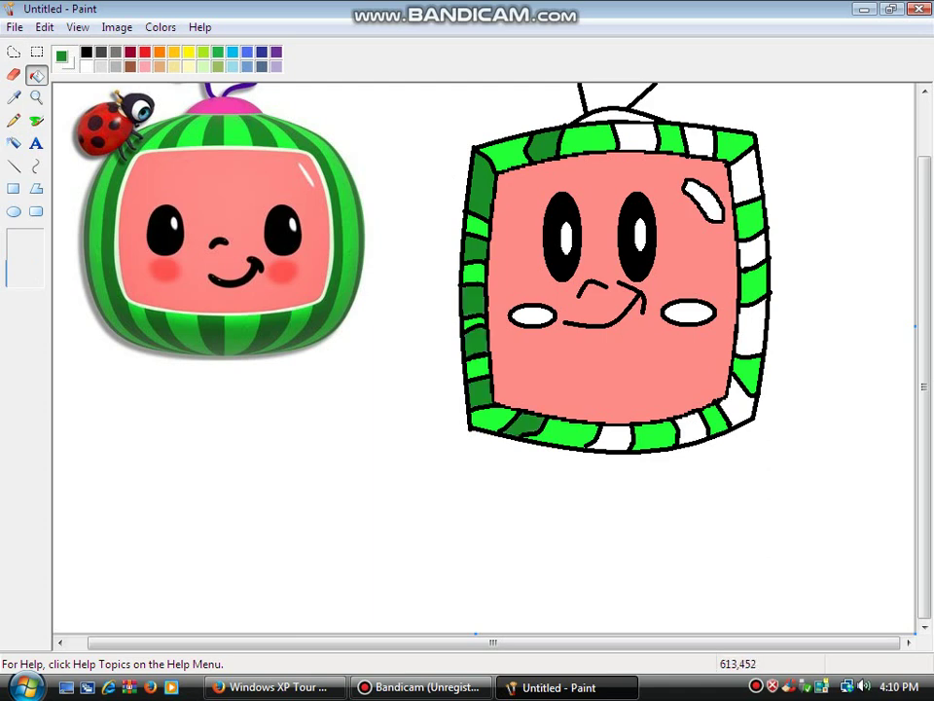
left_click(608, 436)
left_click(691, 427)
left_click(735, 408)
Step: Fill the remaining white segments of the right band and the top band with dark green
left_click(750, 330)
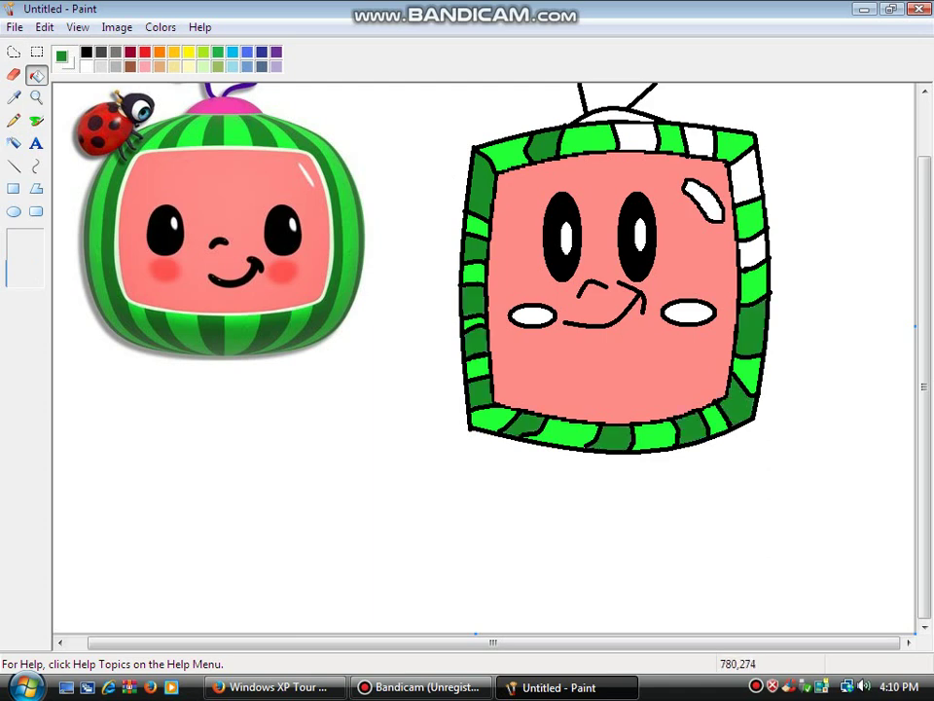
left_click(751, 254)
left_click(745, 179)
left_click(698, 141)
left_click(629, 136)
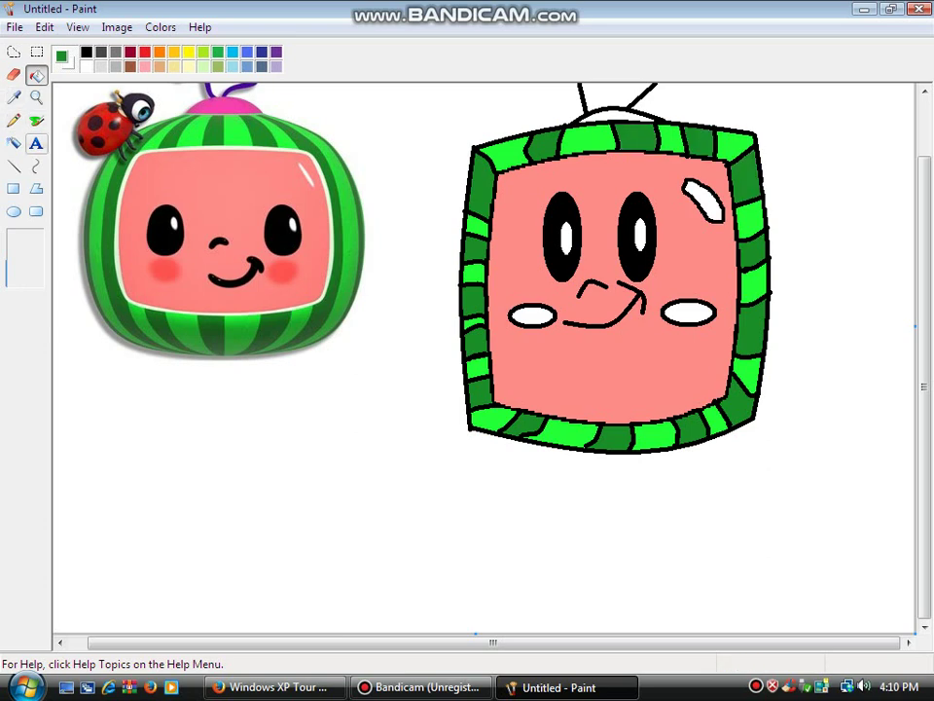
Step: Fill both cheek ovals with the red sampled from the reference picture's cheek
left_click(14, 98)
left_click(163, 269)
left_click(533, 314)
left_click(695, 310)
Step: Fill the dome beneath the antennas with the pink sampled from the reference picture
left_click_drag(926, 386, 925, 330)
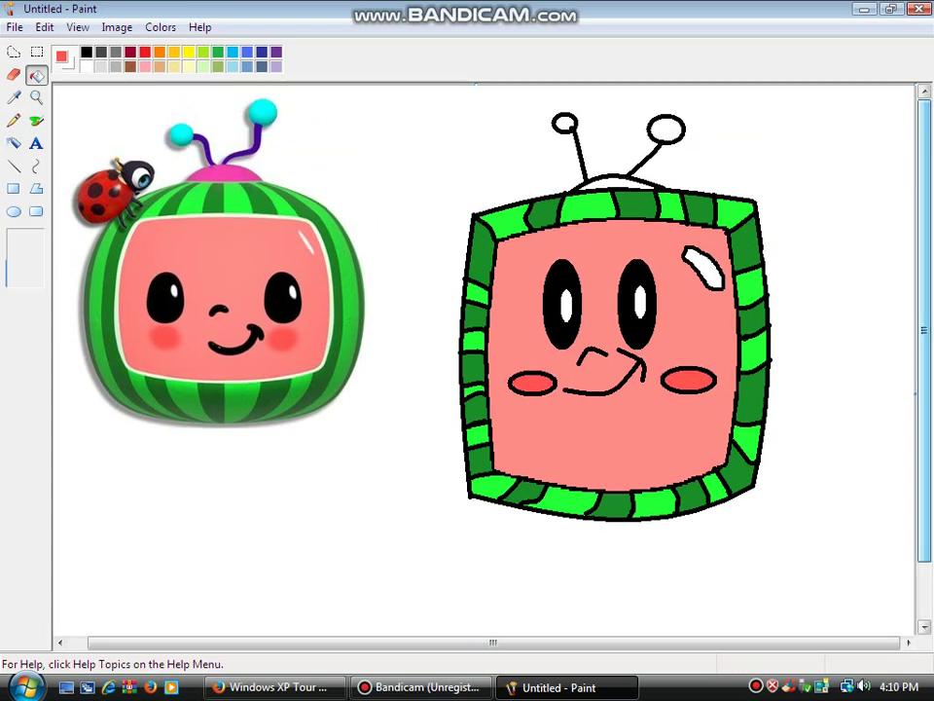
left_click(13, 96)
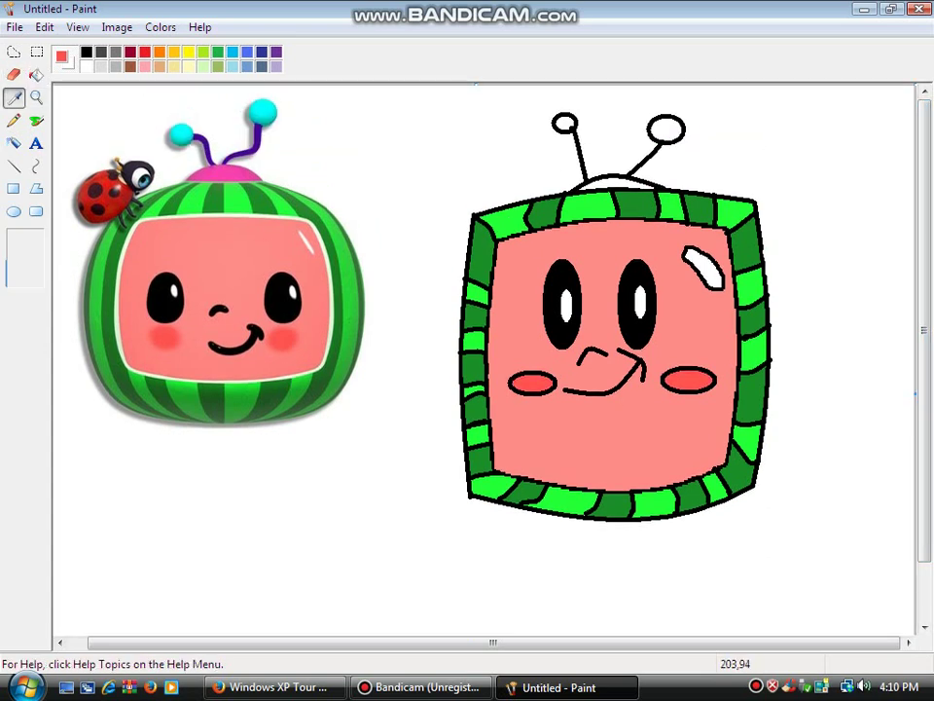
left_click(251, 173)
left_click(603, 182)
Step: Fill both antenna balls with the cyan sampled from the reference picture's antenna
left_click(14, 96)
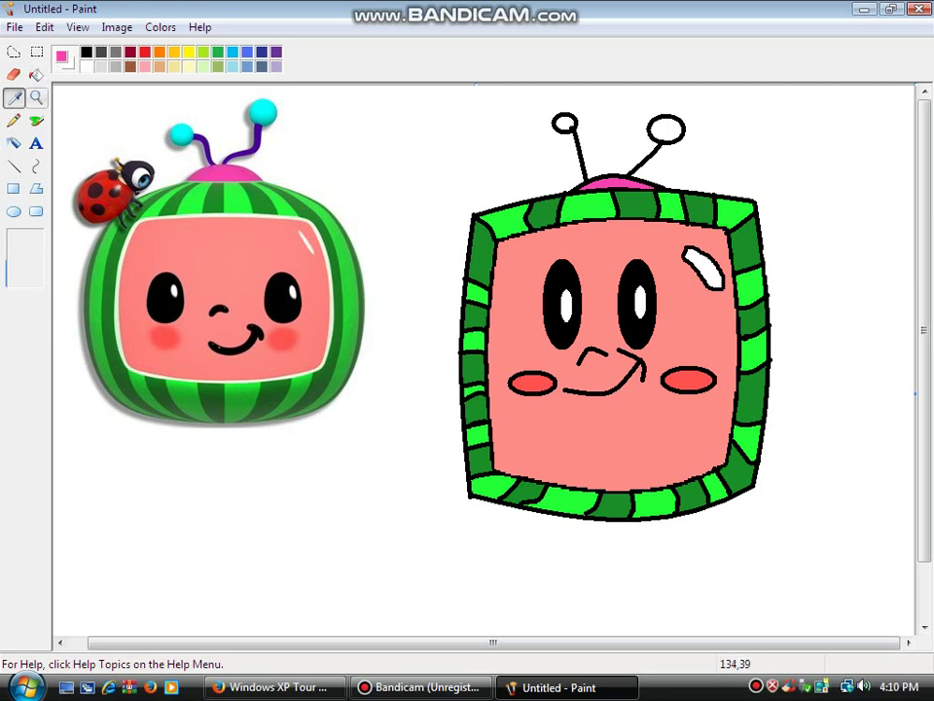
left_click(180, 133)
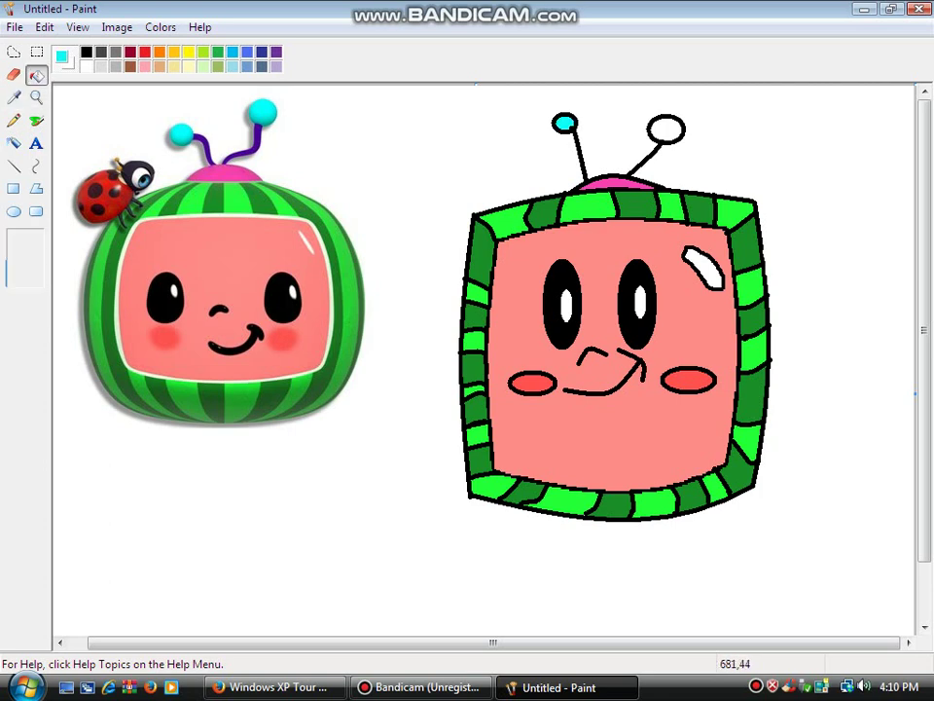
left_click(669, 127)
Step: Delete the reference picture and move the finished drawing into the left half of the canvas
left_click(36, 52)
left_click_drag(229, 249, 374, 468)
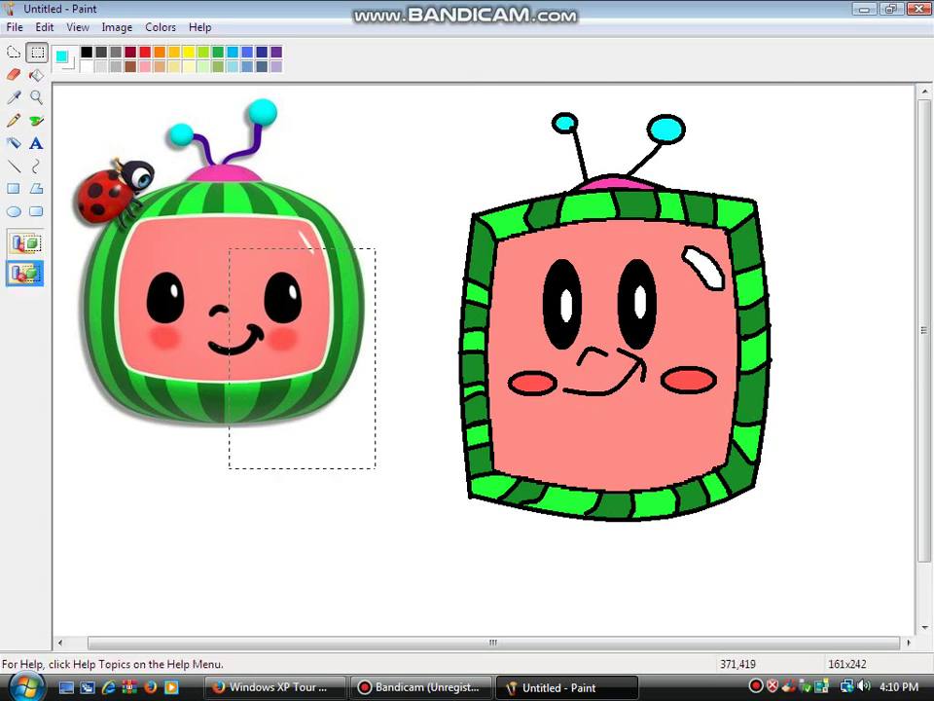
key("ctrl+v")
key("Delete")
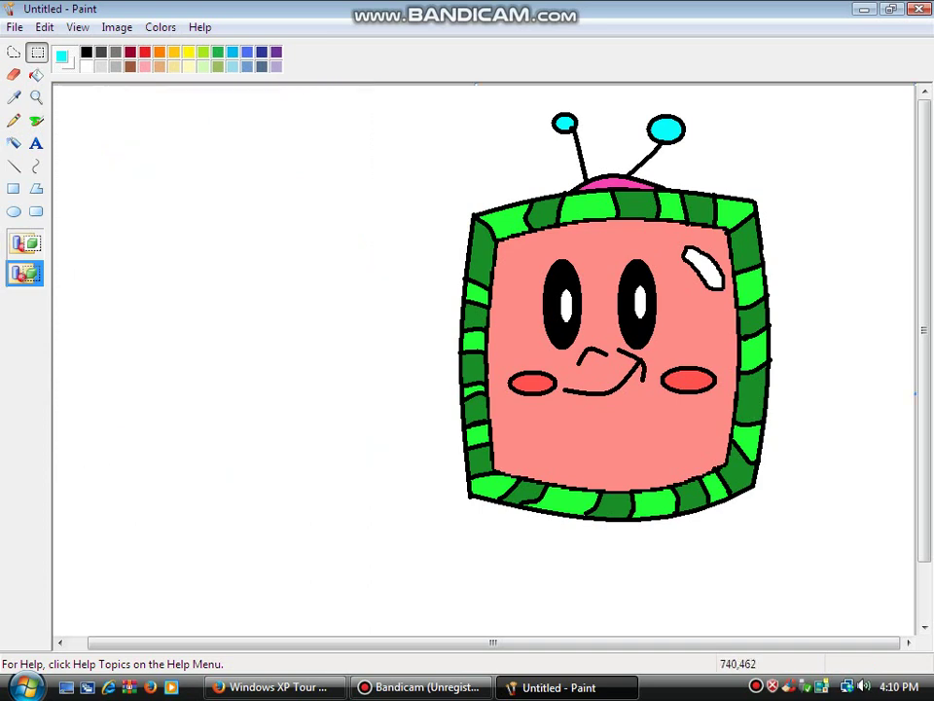
key("ctrl+a")
left_click_drag(376, 485, 77, 471)
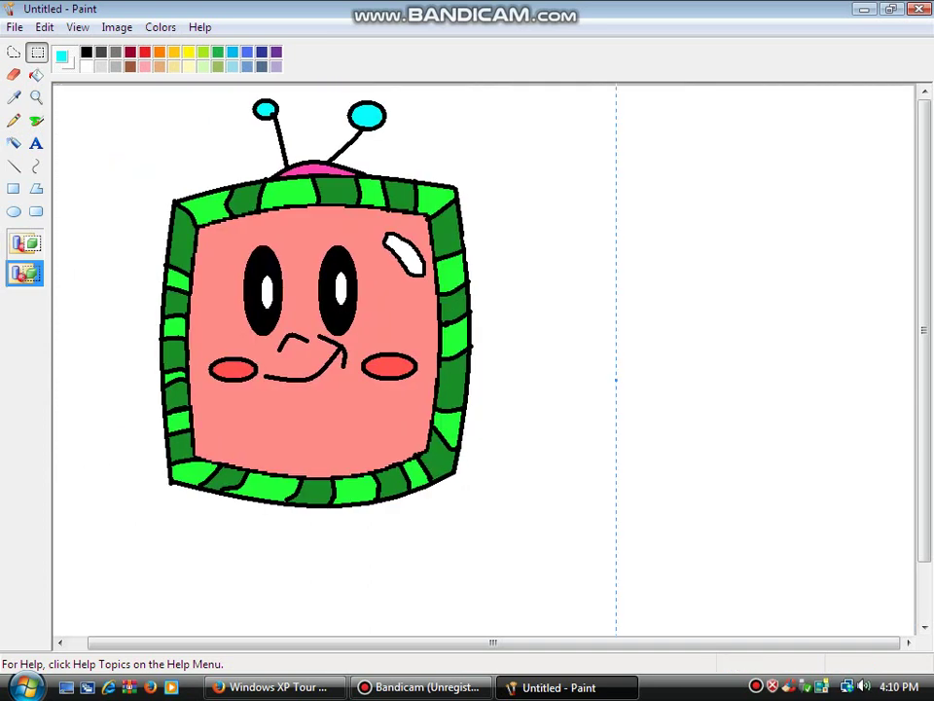
Step: Add a dark gray text box beside the drawing in Arial size 28 with the title "Cocomelon"
left_click(36, 144)
left_click(102, 52)
left_click_drag(611, 184, 916, 497)
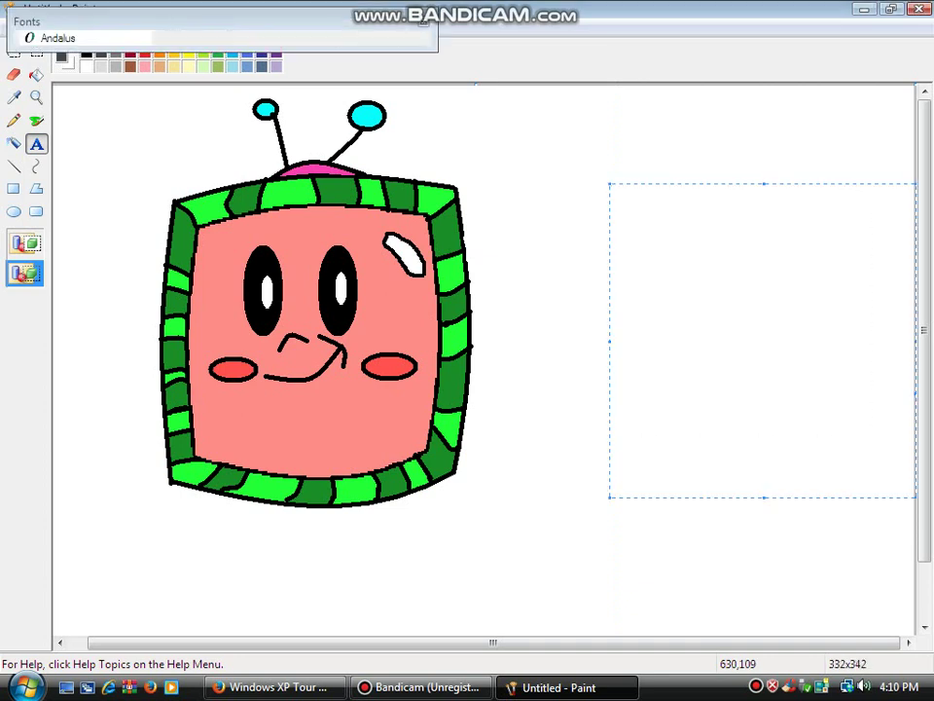
left_click_drag(214, 21, 739, 95)
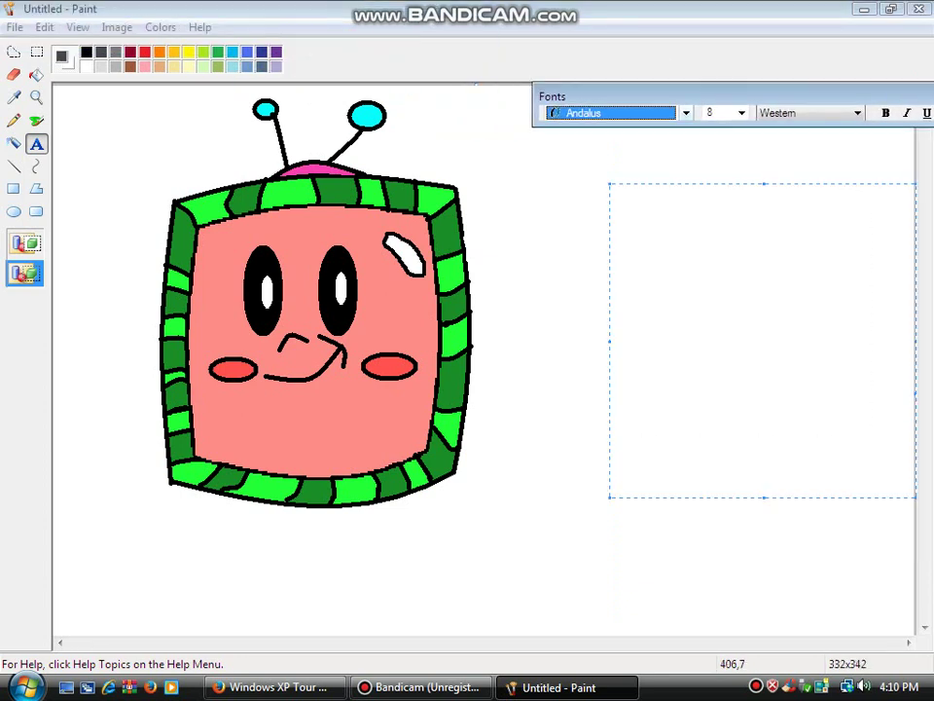
left_click(686, 113)
left_click(637, 184)
left_click(742, 113)
left_click(720, 275)
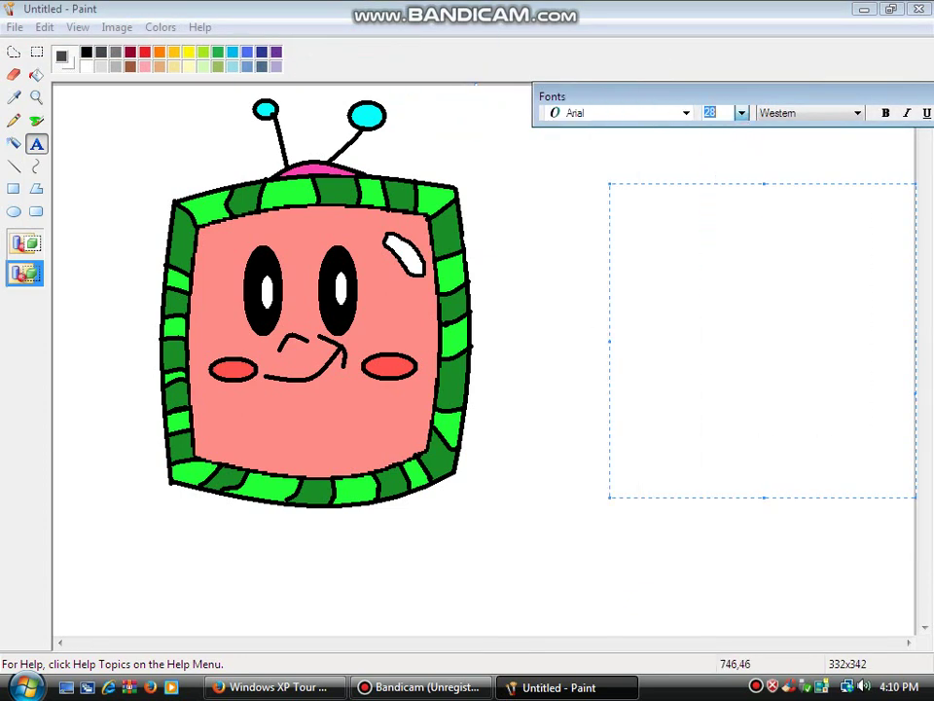
left_click(623, 204)
type("Cocomelon")
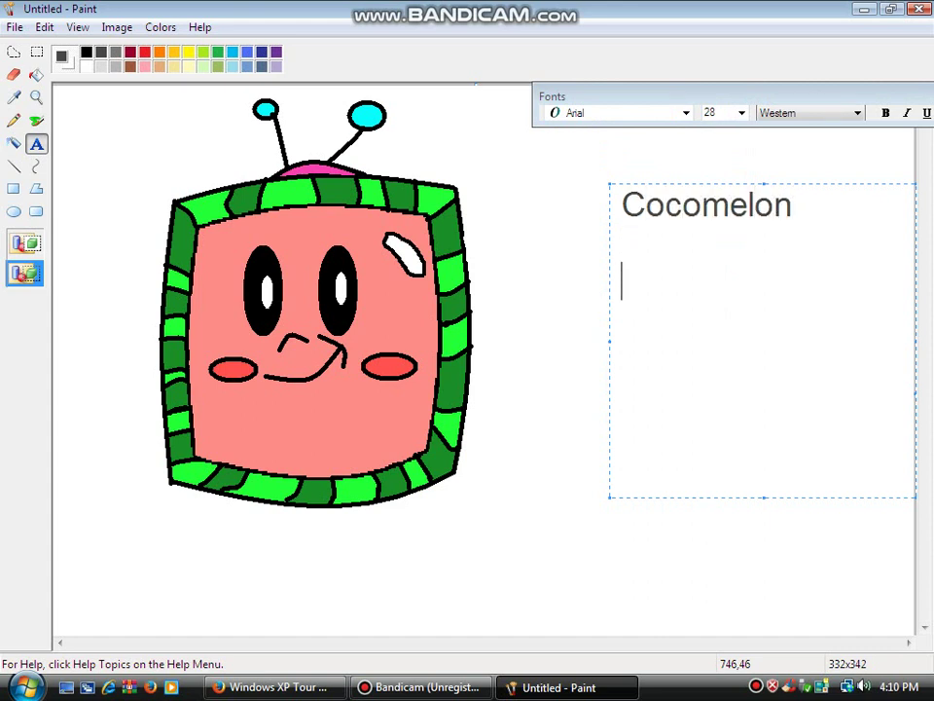
Step: Add "Created By" and the creator's username below the title, widening the text box so the username fits on one line
type("Creatye")
key("BackSpace")
key("BackSpace")
type("e")
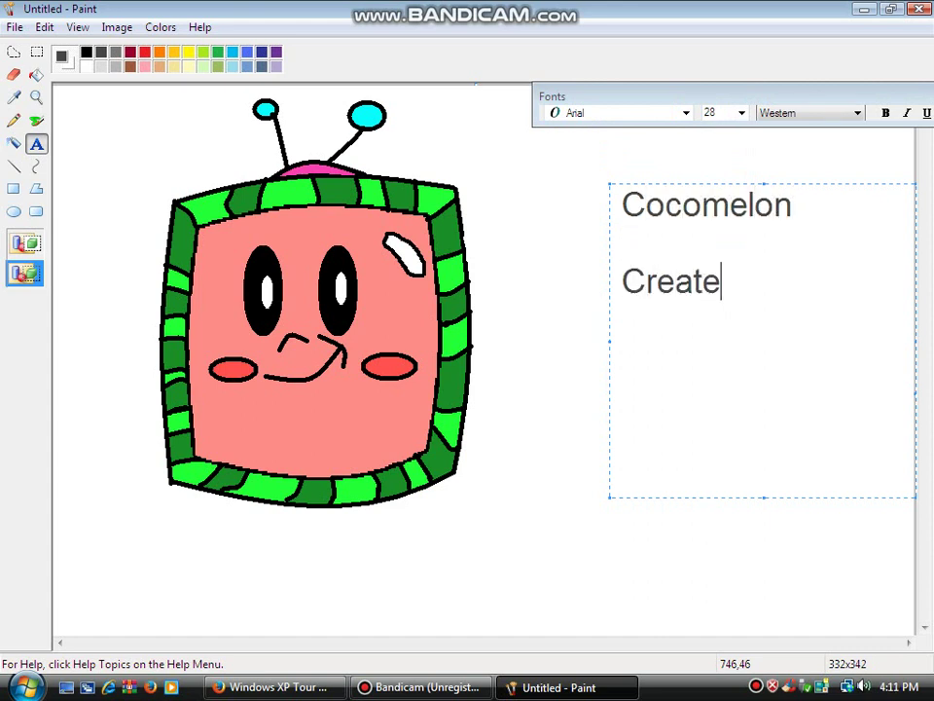
type("d By Ivan")
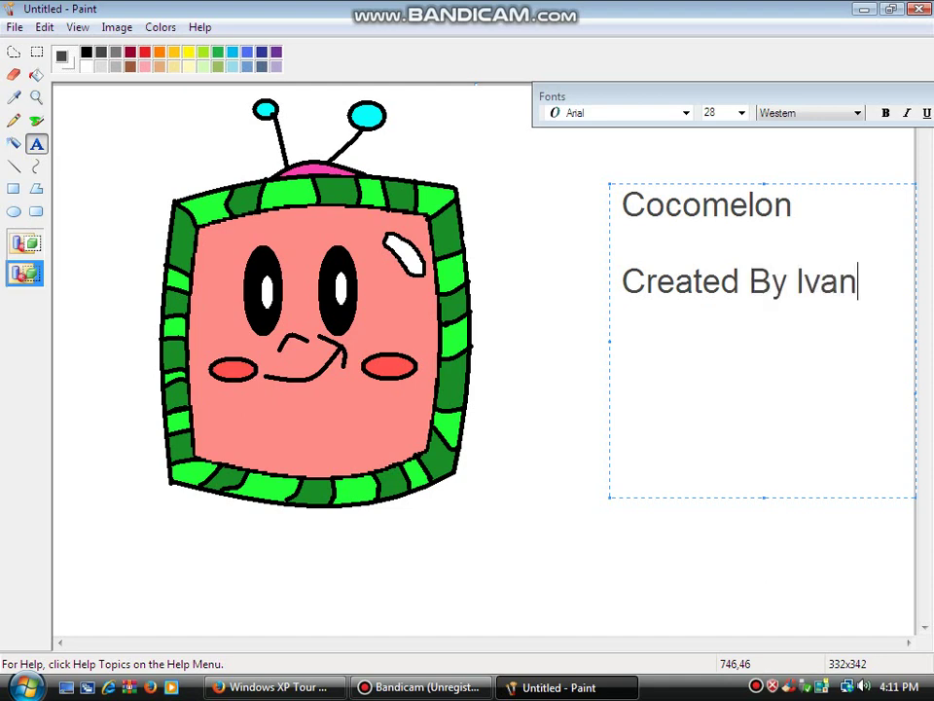
type("Thje")
key("BackSpace")
key("BackSpace")
type("eE")
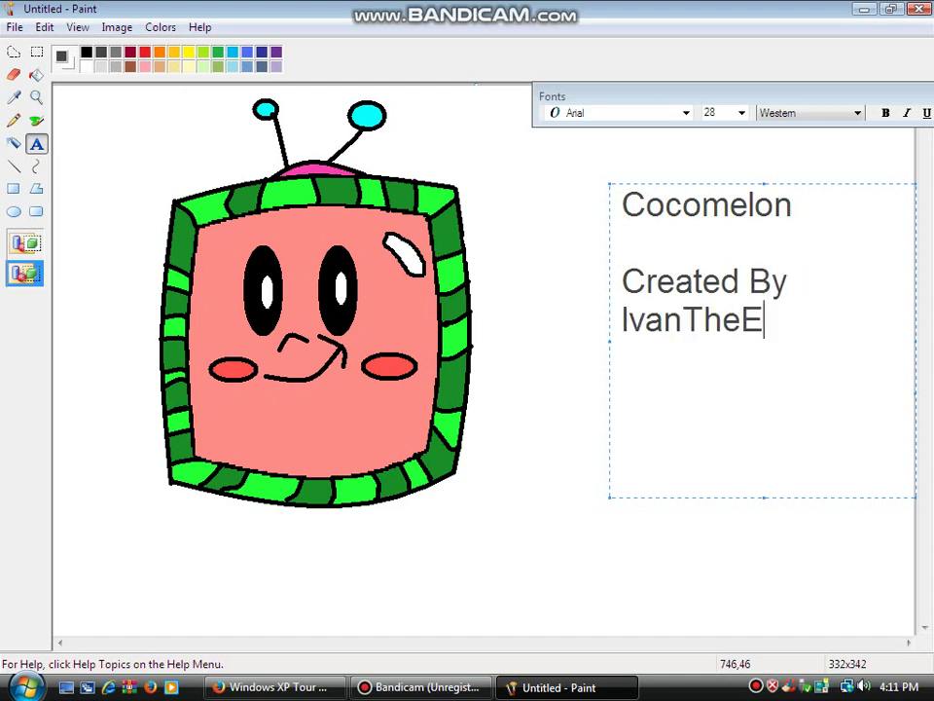
type("ditorGuy")
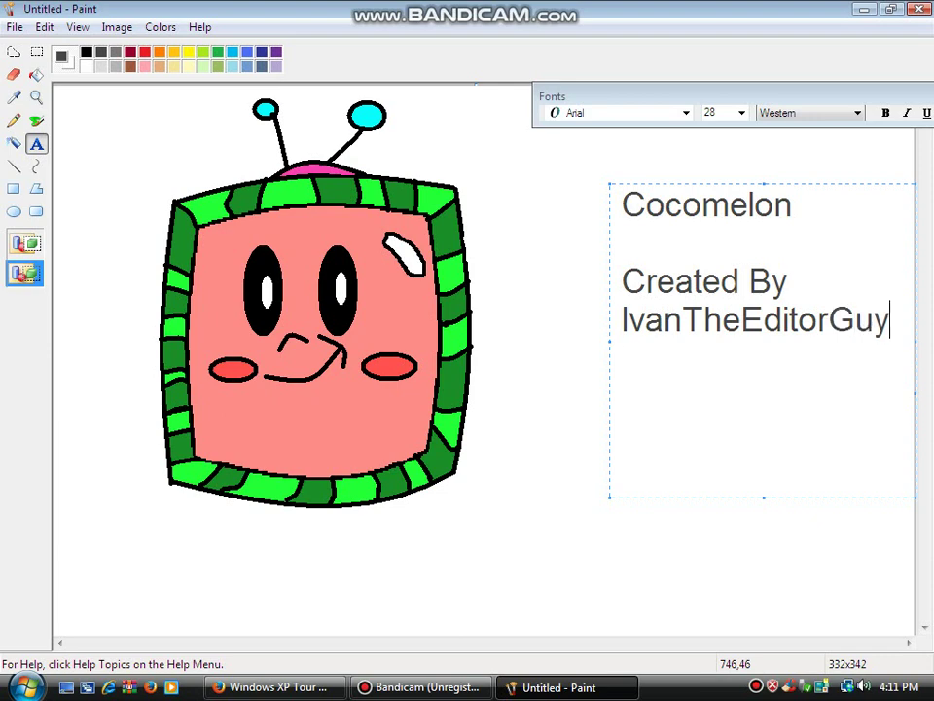
key("Return")
type("2020")
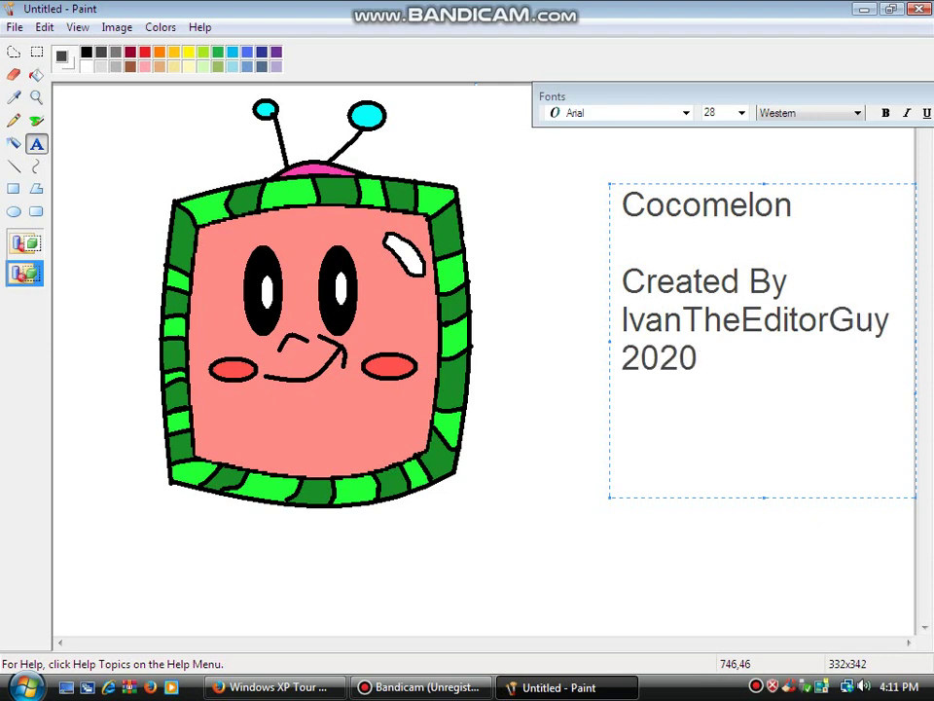
left_click_drag(611, 341, 513, 341)
left_click(349, 309)
Step: Save the picture as a JPEG named Cocomelon in the Pictures folder
key("ctrl+s")
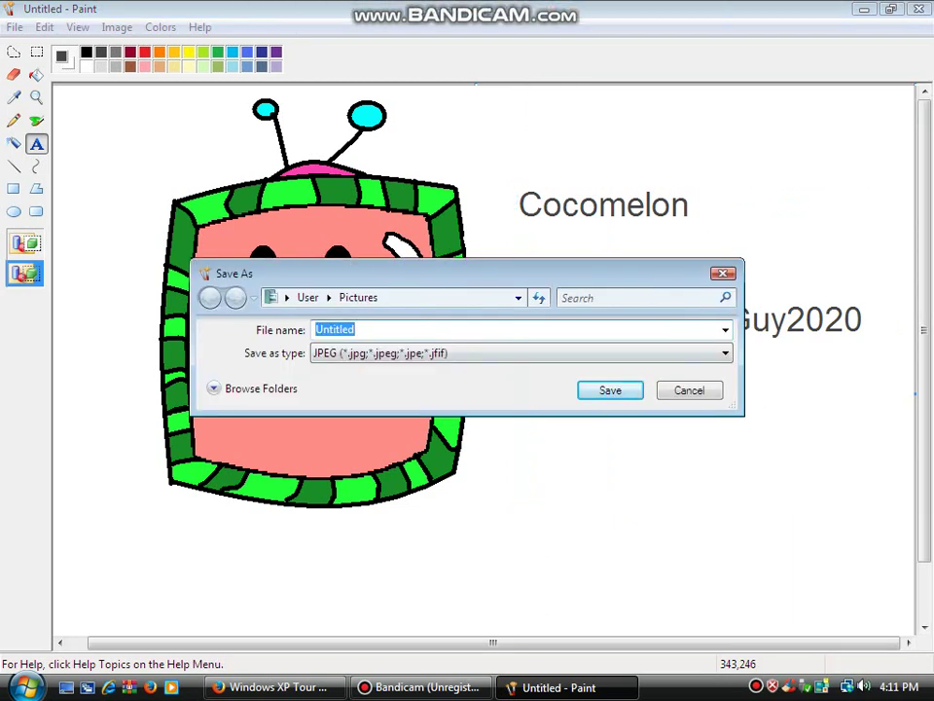
type("Cocomelon")
key("Return")
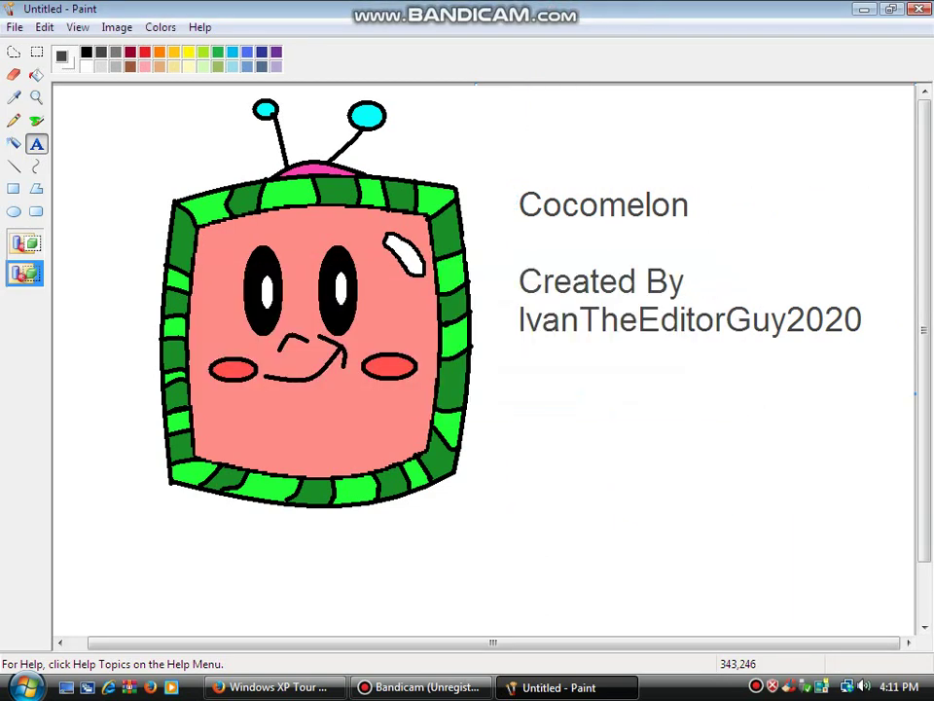